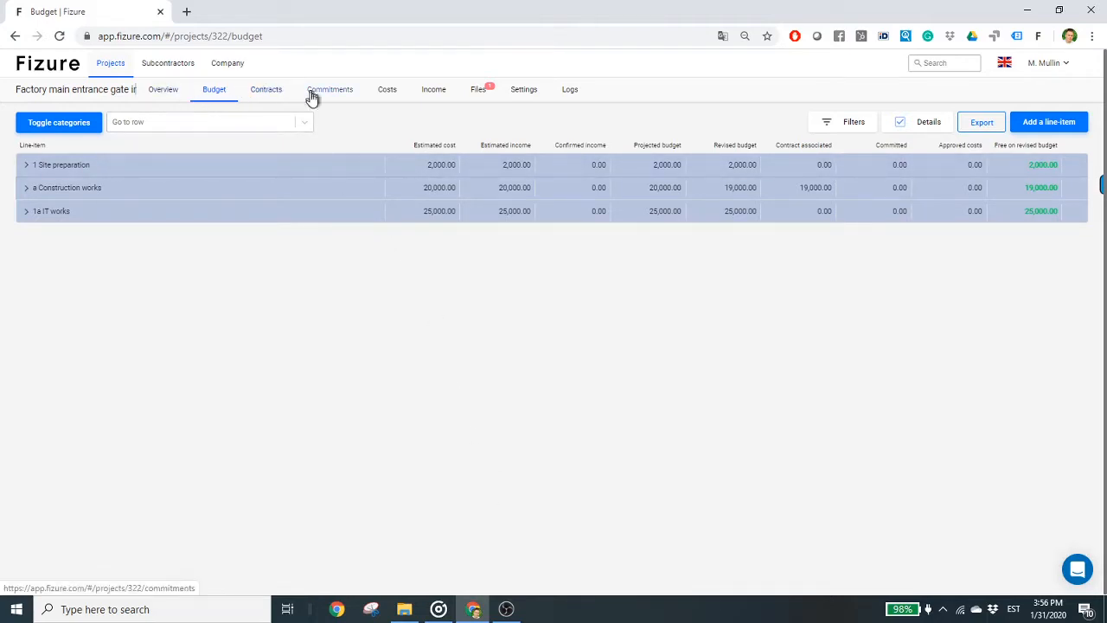
- Open the project's contract "Quote from the subcontractor.xlsx" and review its articles
{"action": "left_click", "coordinate": [270, 98]}
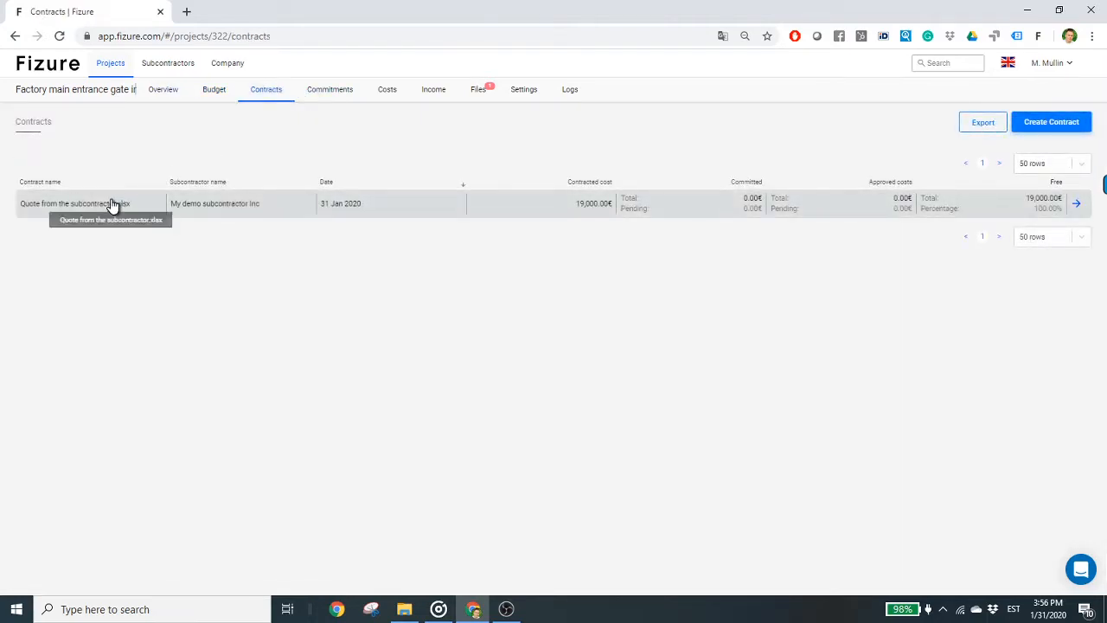
{"action": "left_click", "coordinate": [104, 214]}
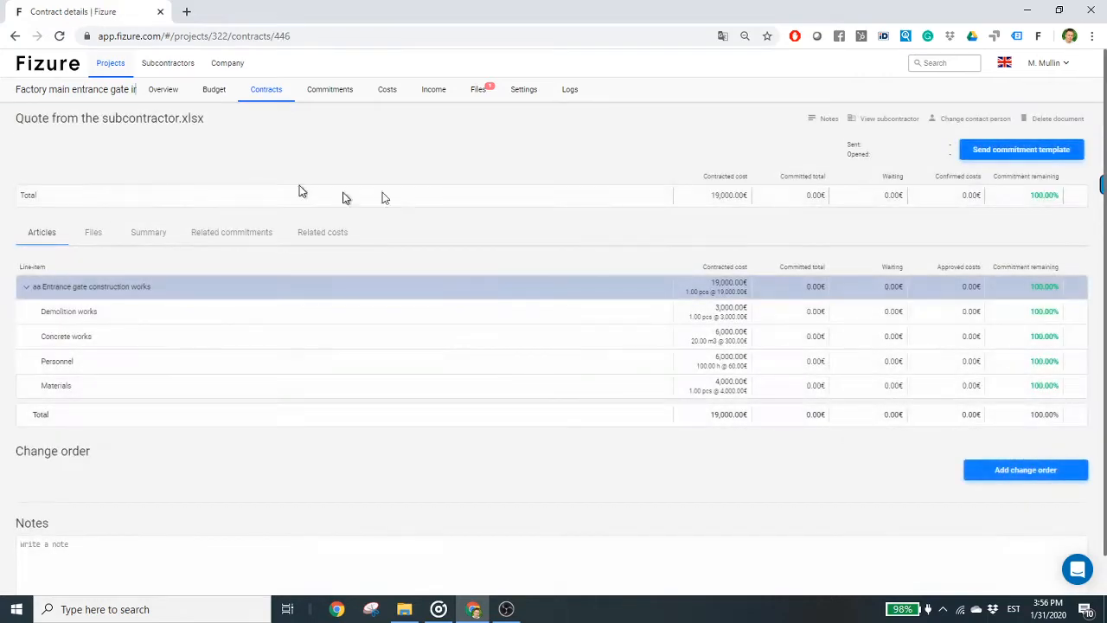
{"action": "scroll", "coordinate": [666, 314], "scroll_direction": "down", "scroll_amount": 1}
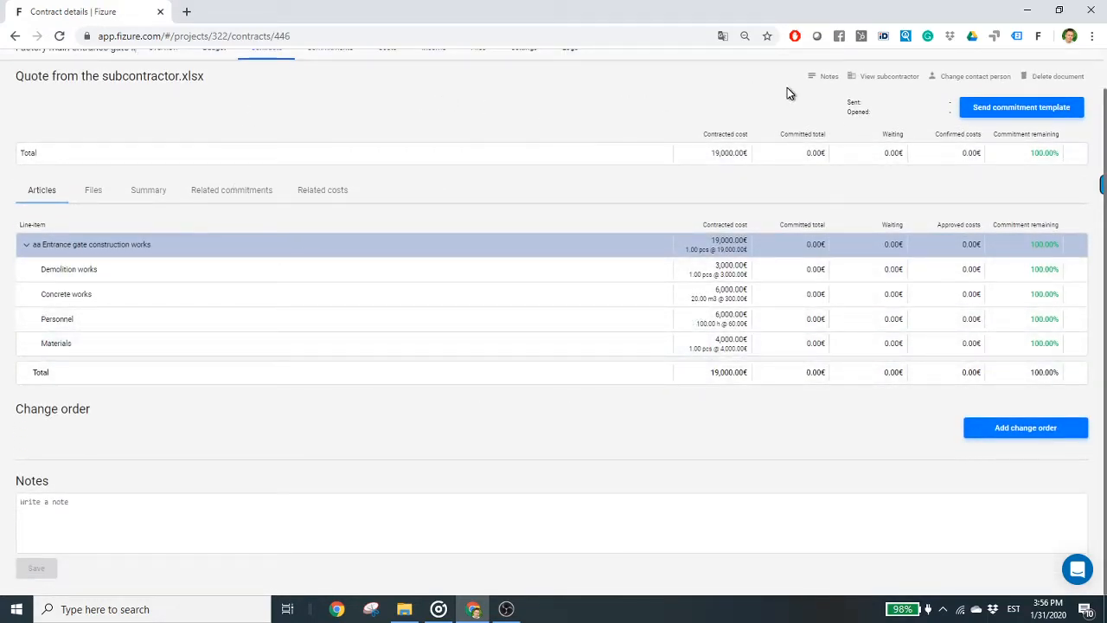
{"action": "scroll", "coordinate": [781, 185], "scroll_direction": "up", "scroll_amount": 1}
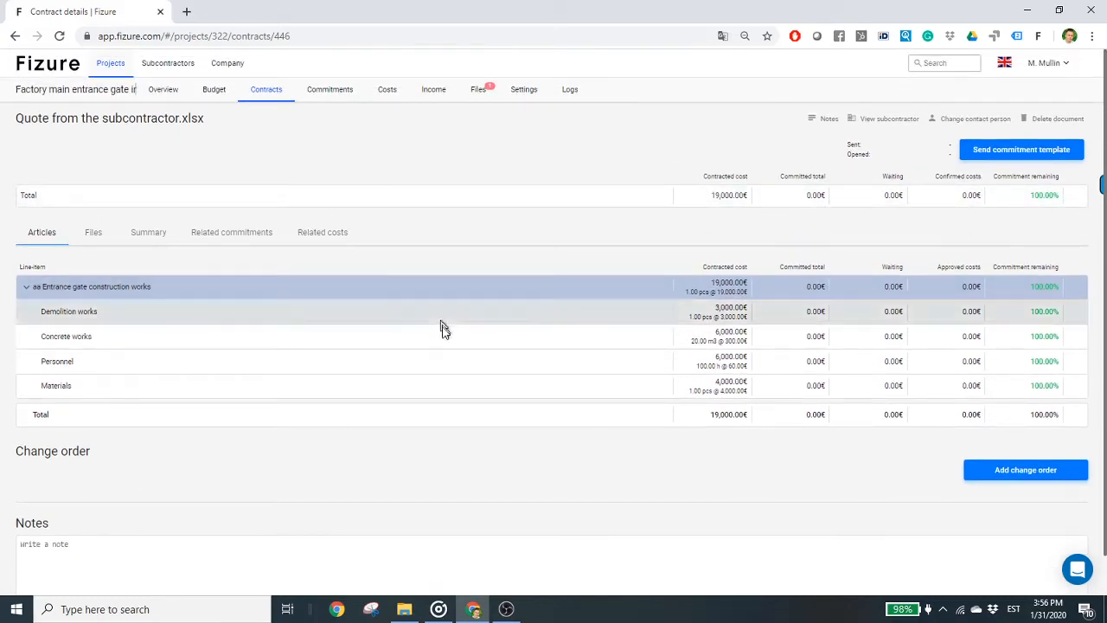
- Start a change order on the contract named "Lifting works" for the line-item "aa Entrance gate construction works"
{"action": "left_click", "coordinate": [987, 473]}
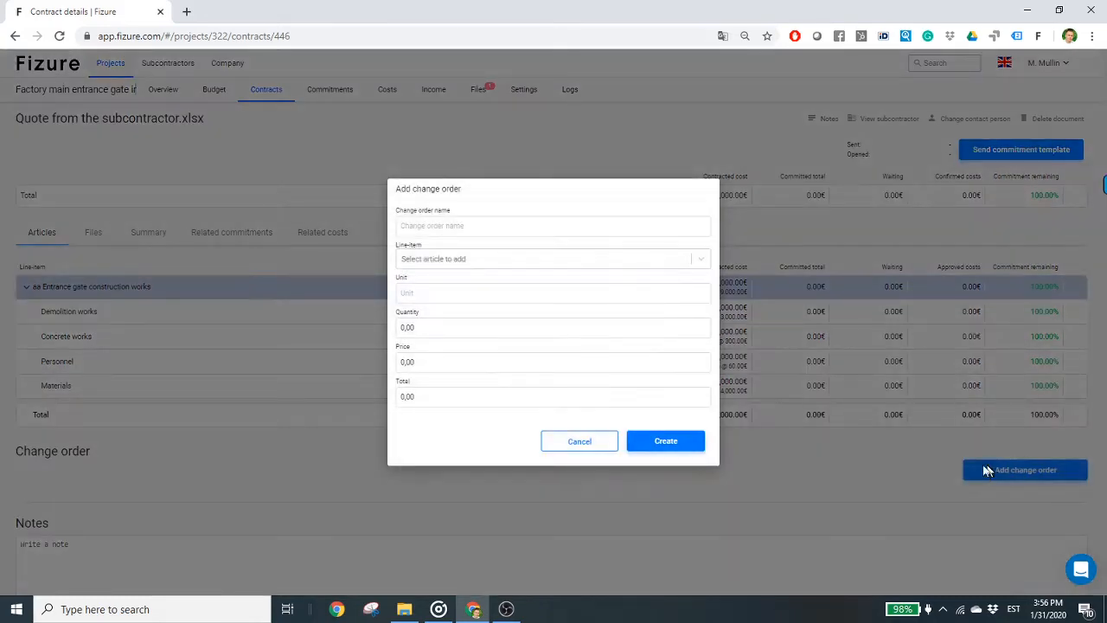
{"action": "left_click", "coordinate": [537, 227]}
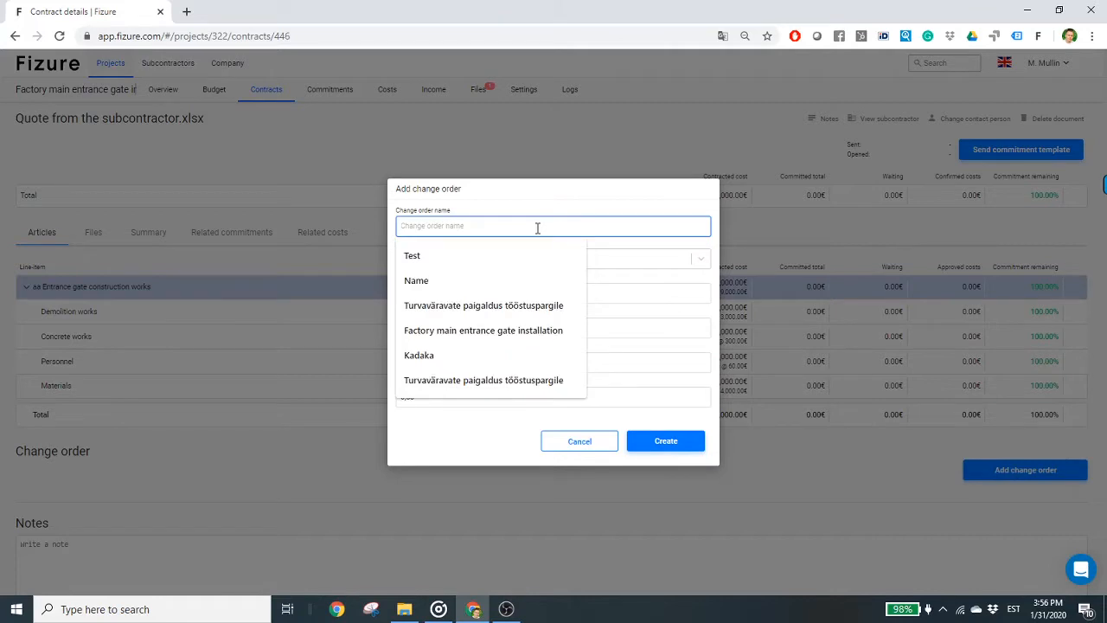
{"action": "type", "text": "Lifting works"}
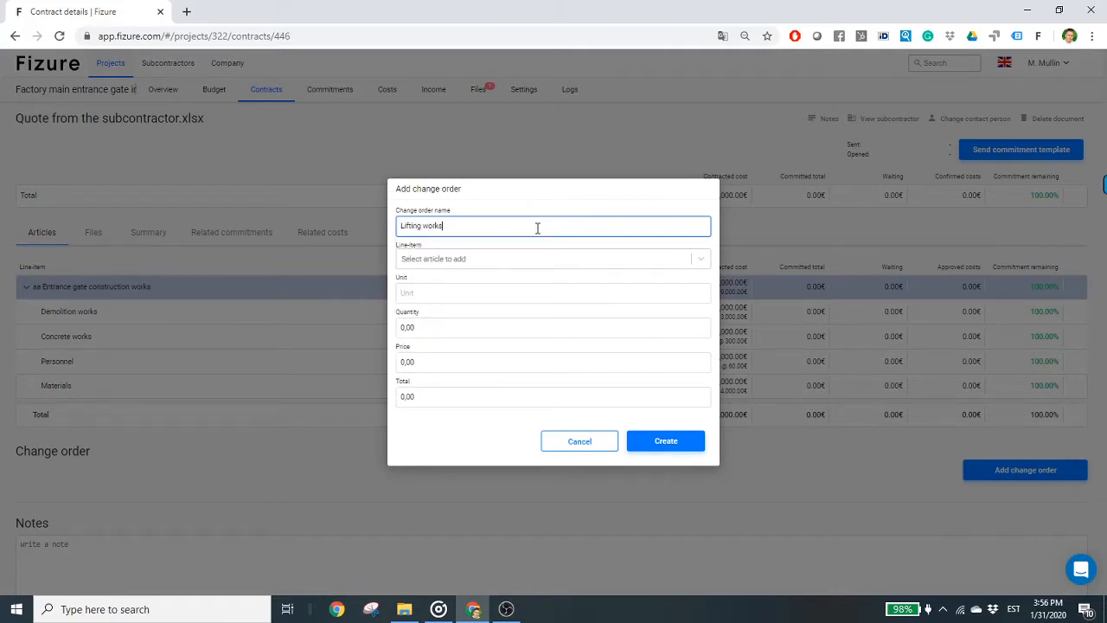
{"action": "left_click", "coordinate": [545, 258]}
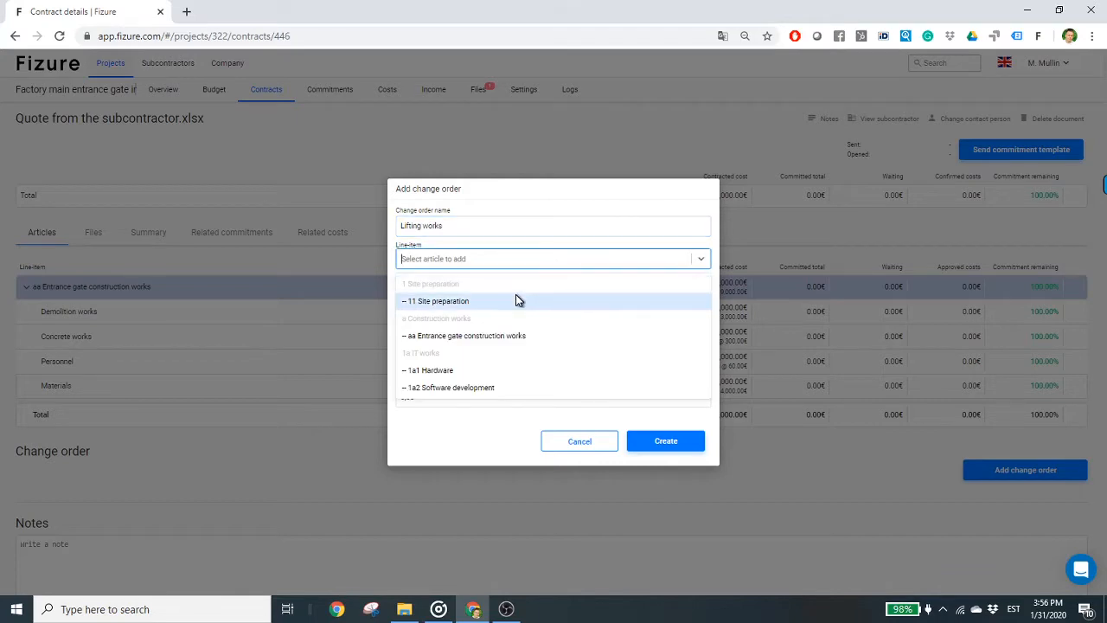
{"action": "left_click", "coordinate": [489, 345]}
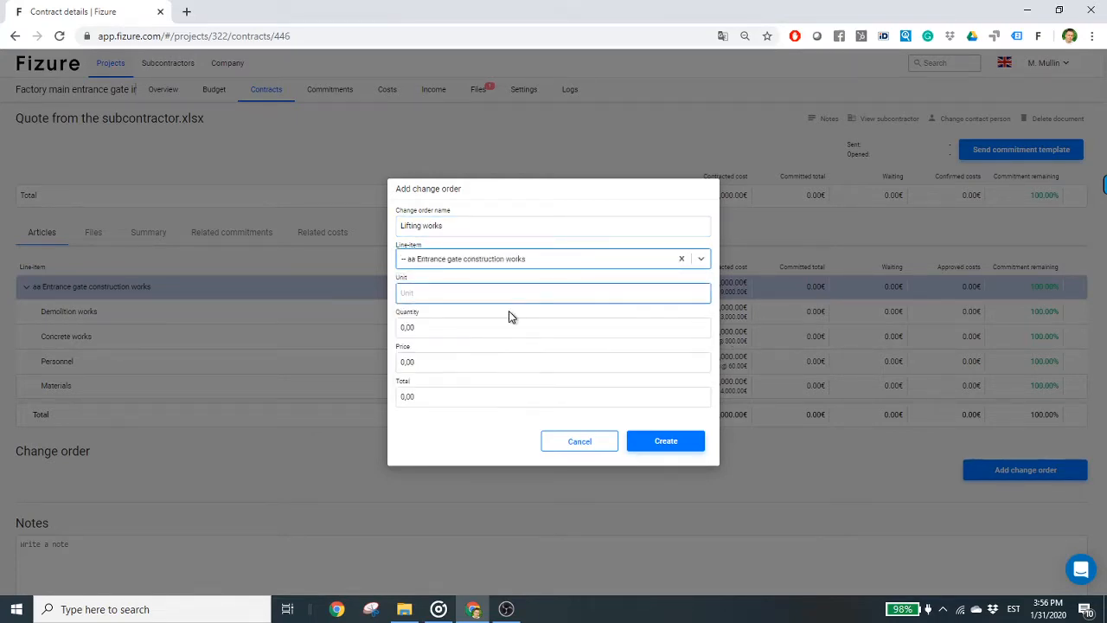
- Set the Lifting works unit to h and its price to 40, leave the quantity at zero, and create the change order
{"action": "left_click", "coordinate": [549, 291]}
{"action": "left_click", "coordinate": [545, 299]}
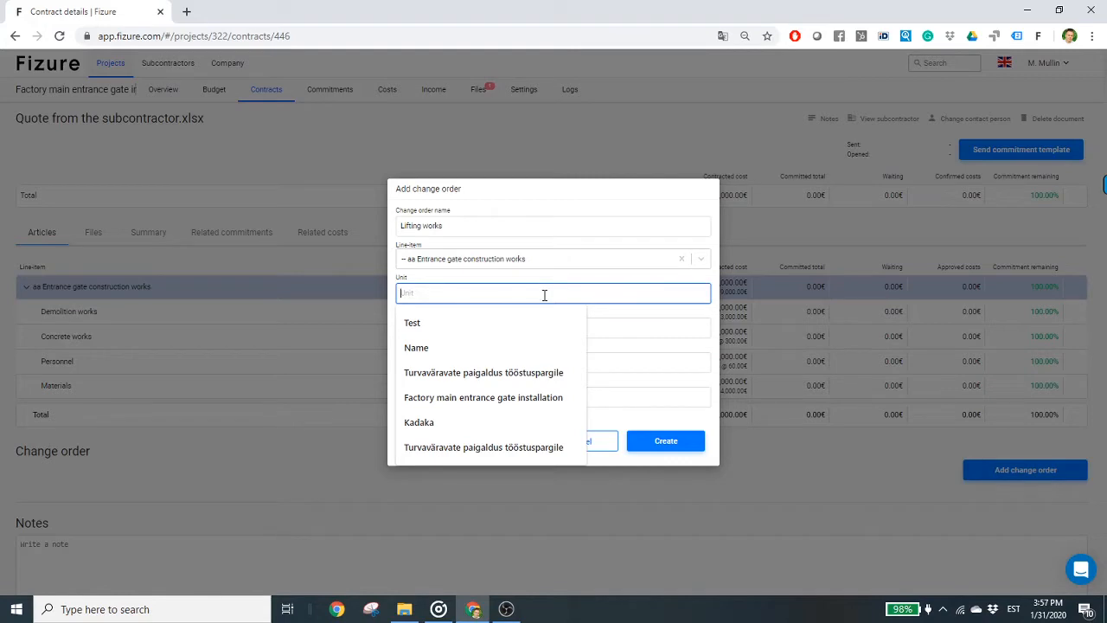
{"action": "type", "text": "h"}
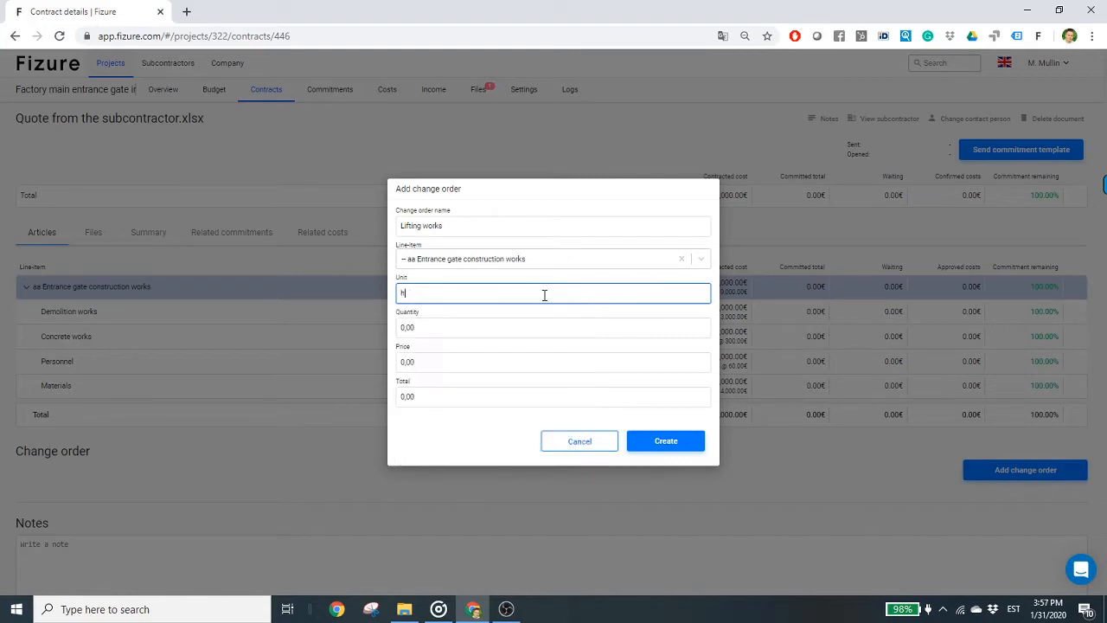
{"action": "left_click", "coordinate": [710, 304]}
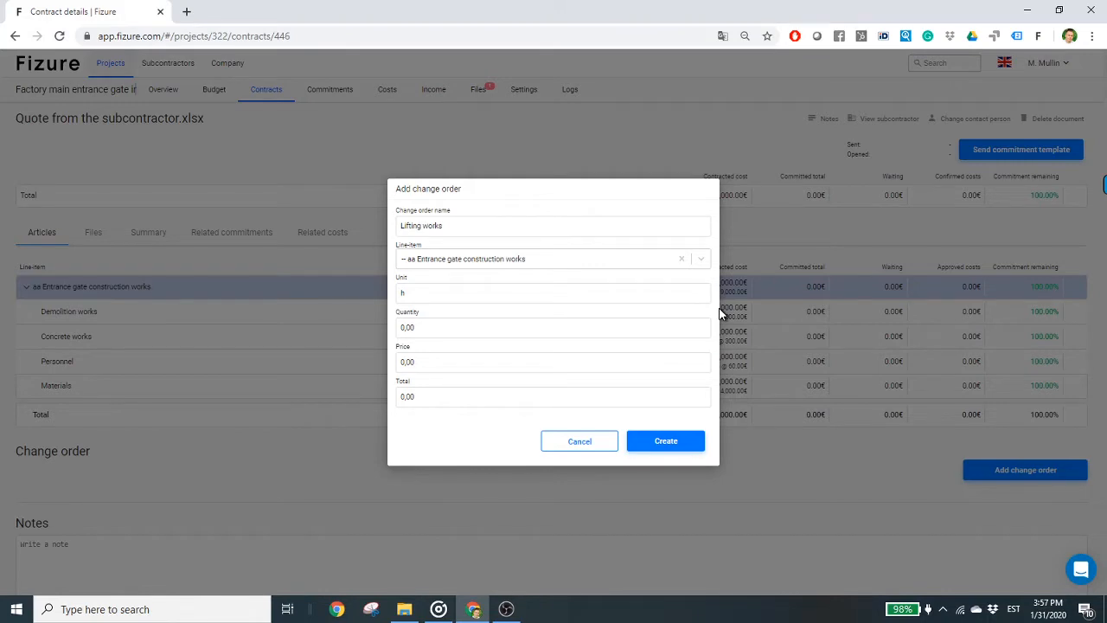
{"action": "left_click", "coordinate": [585, 292]}
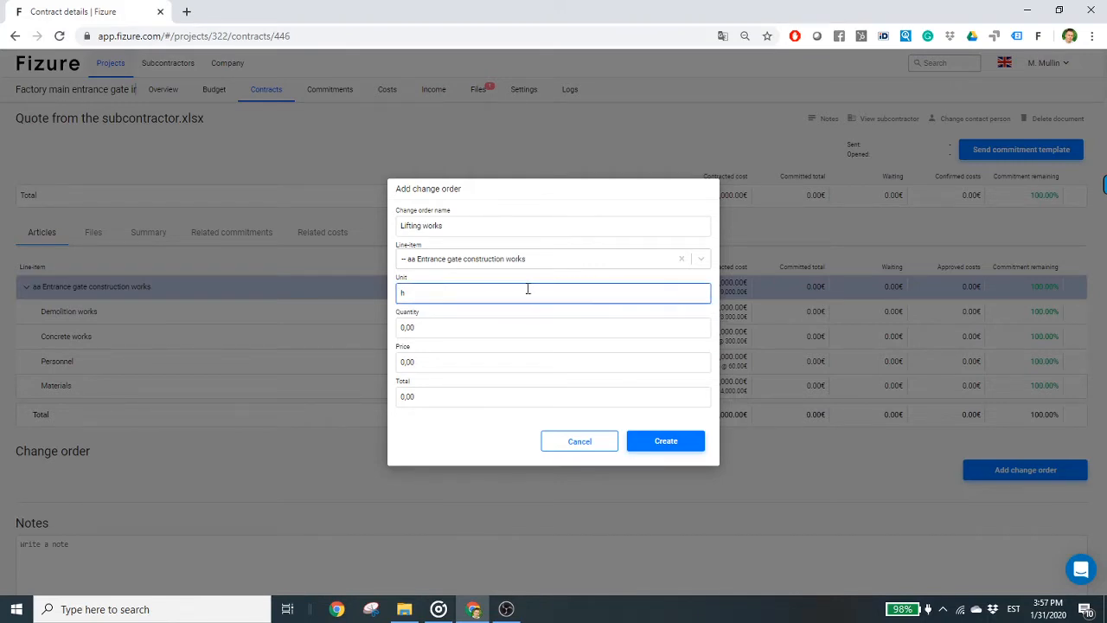
{"action": "left_click", "coordinate": [421, 354]}
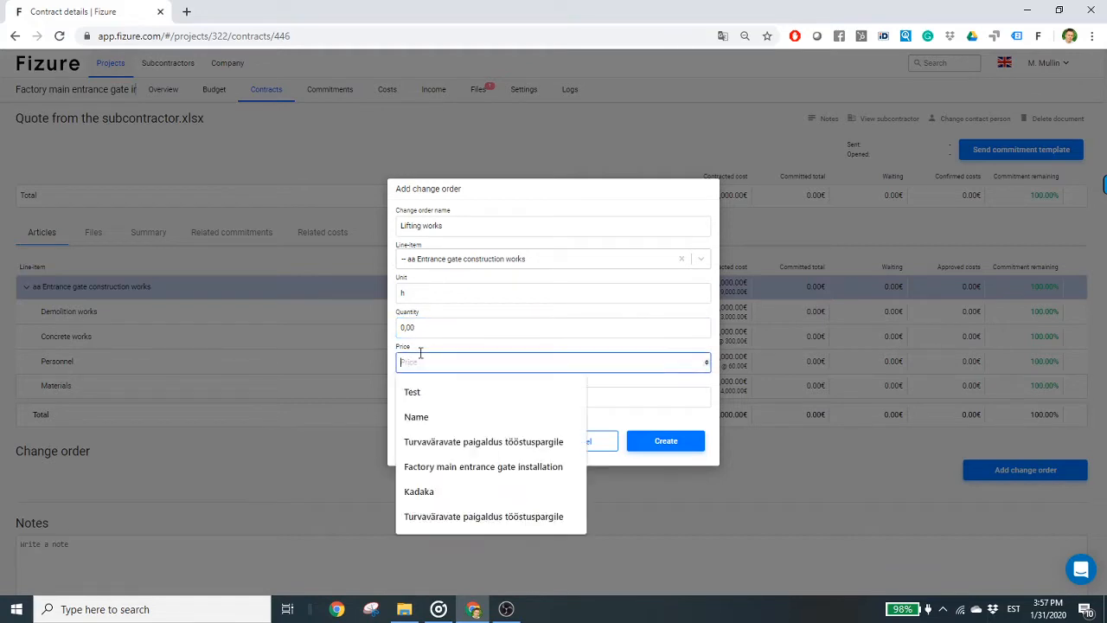
{"action": "type", "text": "1"}
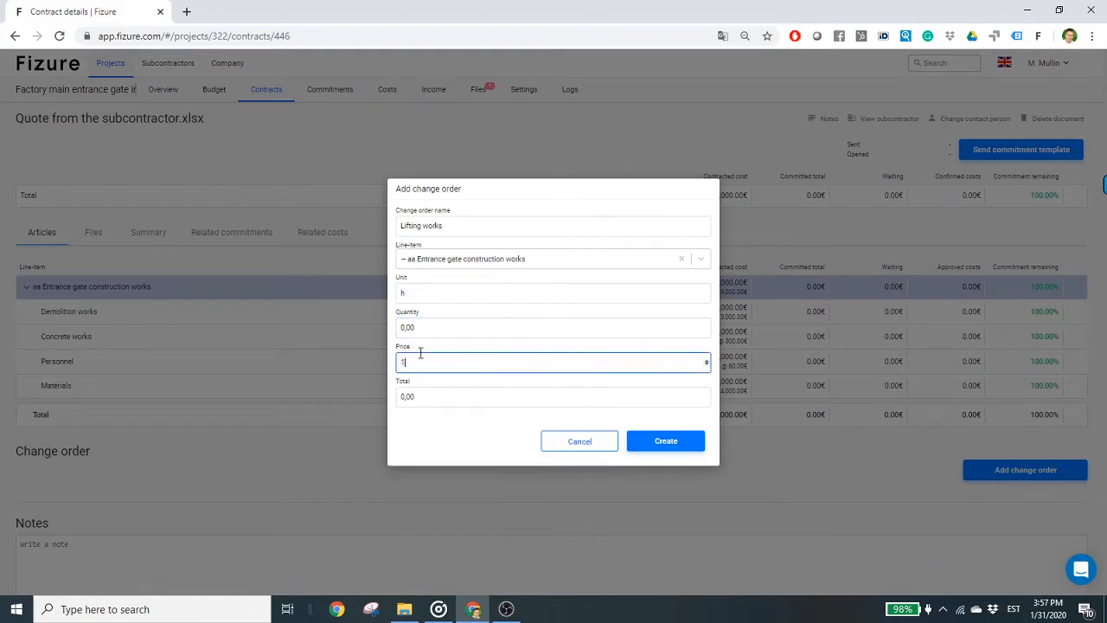
{"action": "key", "text": "BackSpace"}
{"action": "type", "text": "40"}
{"action": "left_click", "coordinate": [684, 441]}
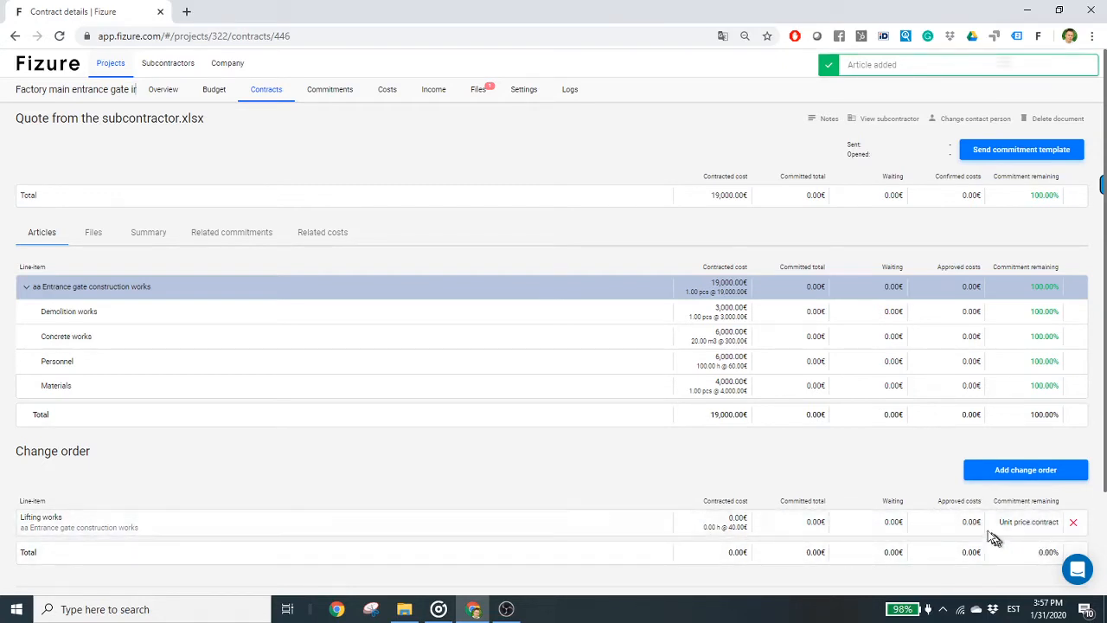
- Create a new commitment for the contract "Quote from the subcontractor.xlsx", keeping the default commitment name
{"action": "left_click", "coordinate": [334, 91]}
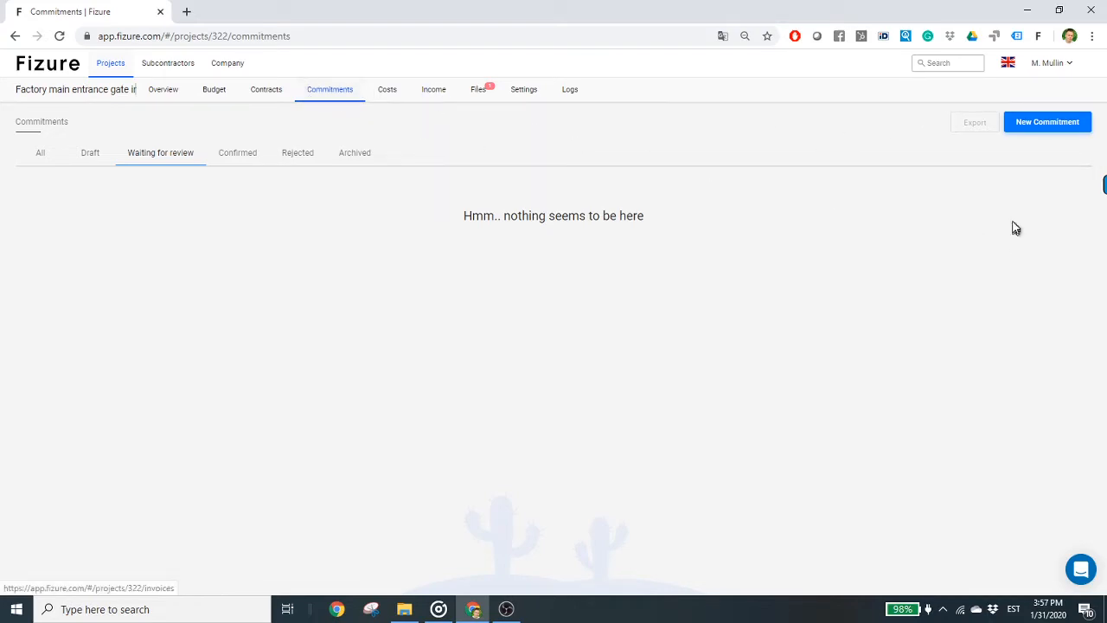
{"action": "left_click", "coordinate": [1038, 124]}
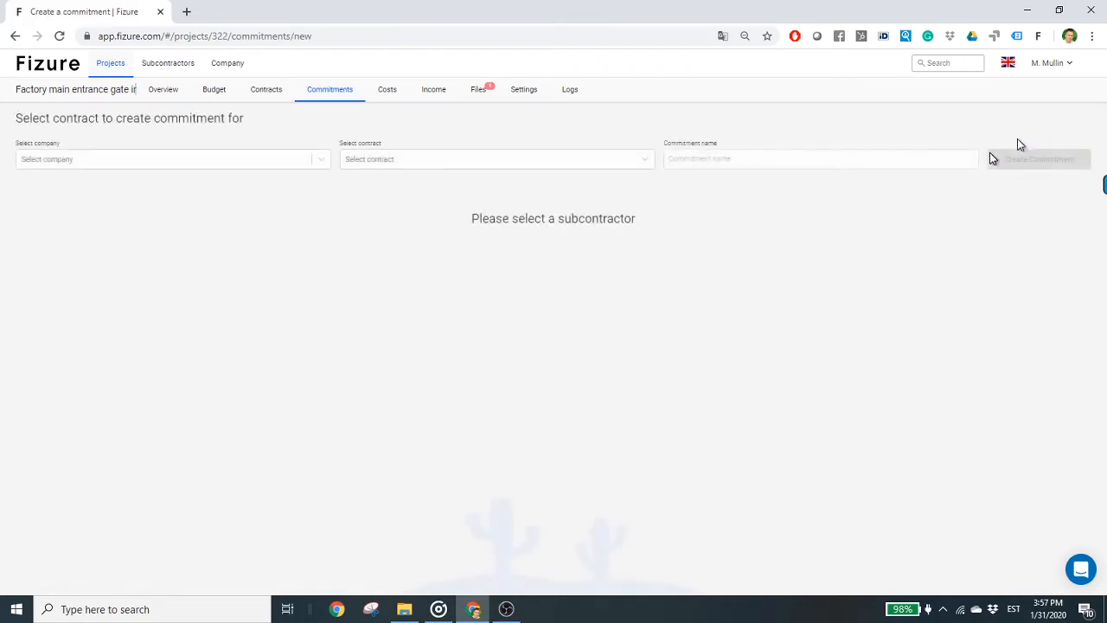
{"action": "left_click", "coordinate": [454, 165]}
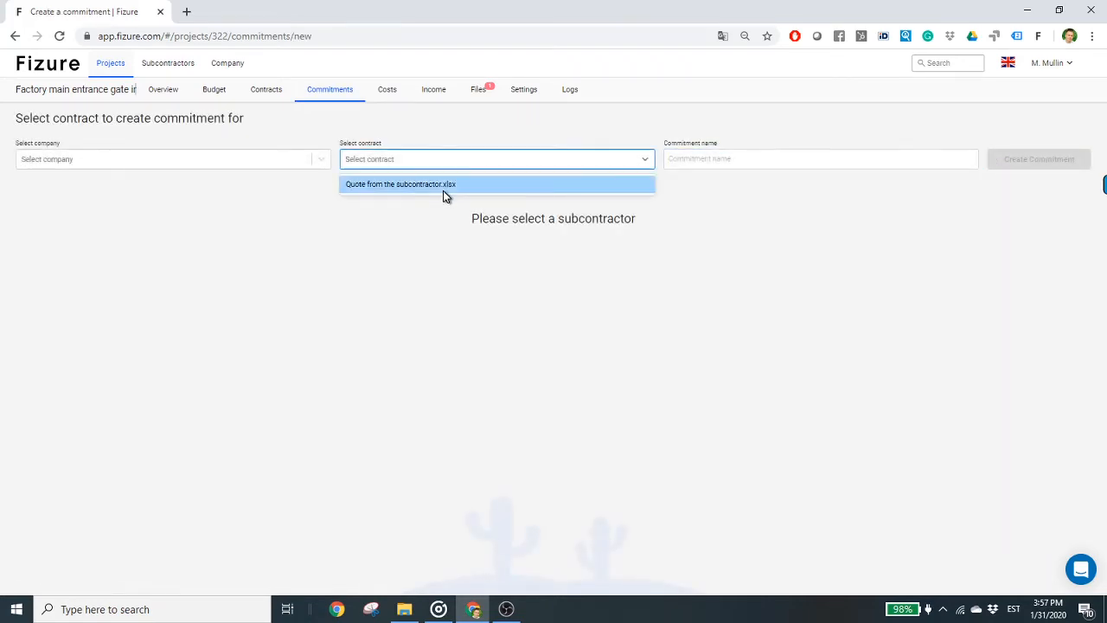
{"action": "left_click", "coordinate": [443, 189]}
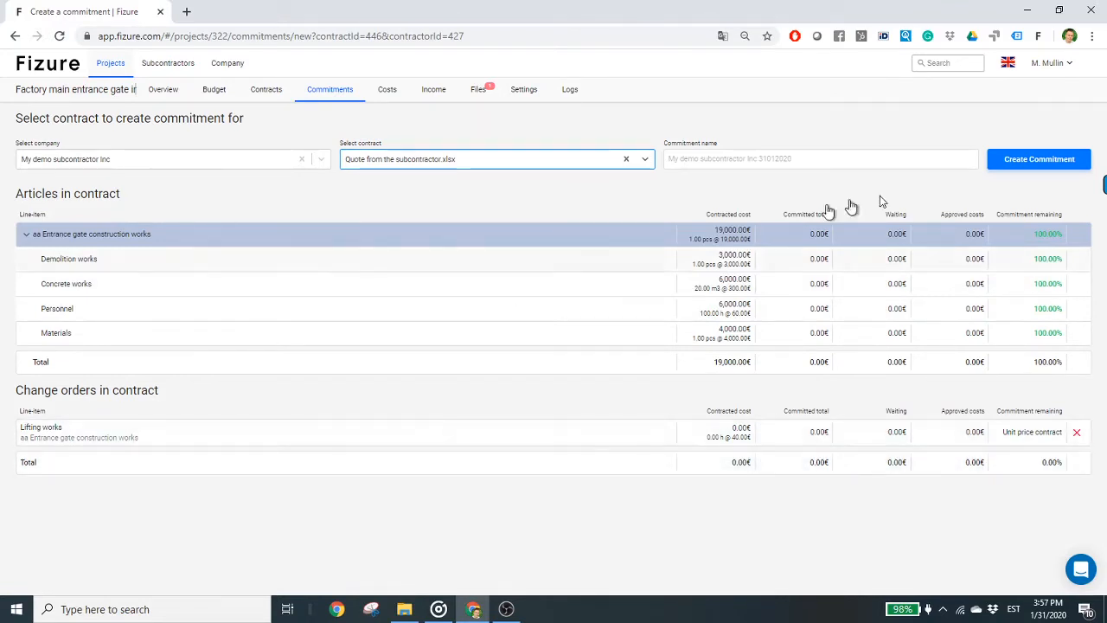
{"action": "left_click", "coordinate": [1071, 161]}
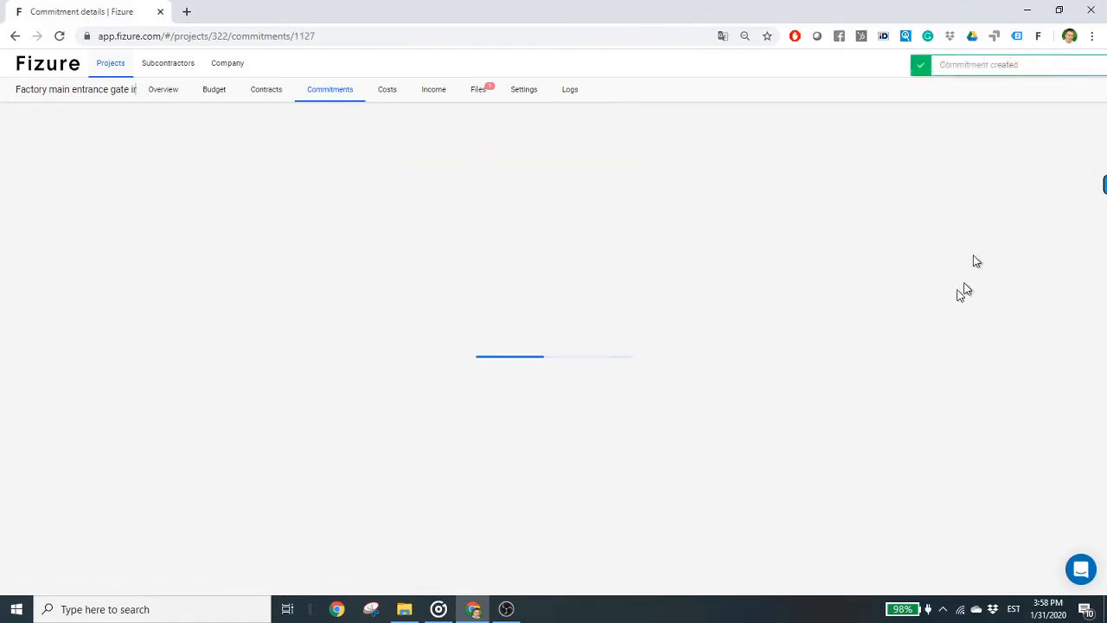
- Add a change order named "Wiring works" to the commitment and assign it to "aa Entrance gate construction works"
{"action": "scroll", "coordinate": [915, 451], "scroll_direction": "down", "scroll_amount": 1}
{"action": "scroll", "coordinate": [914, 451], "scroll_direction": "down", "scroll_amount": 1}
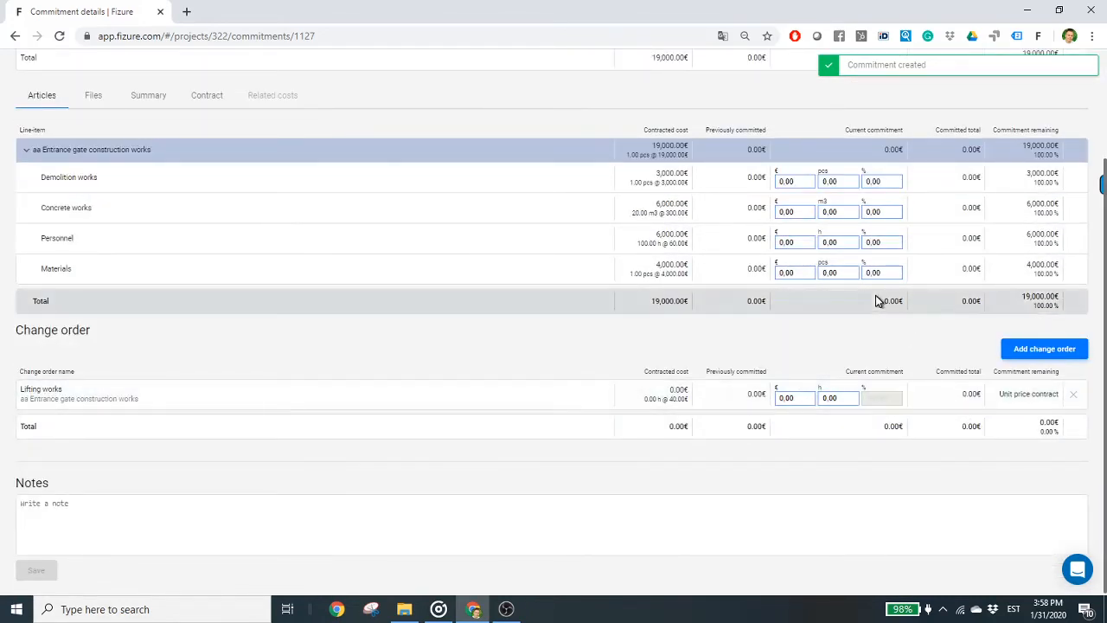
{"action": "left_click", "coordinate": [1063, 349]}
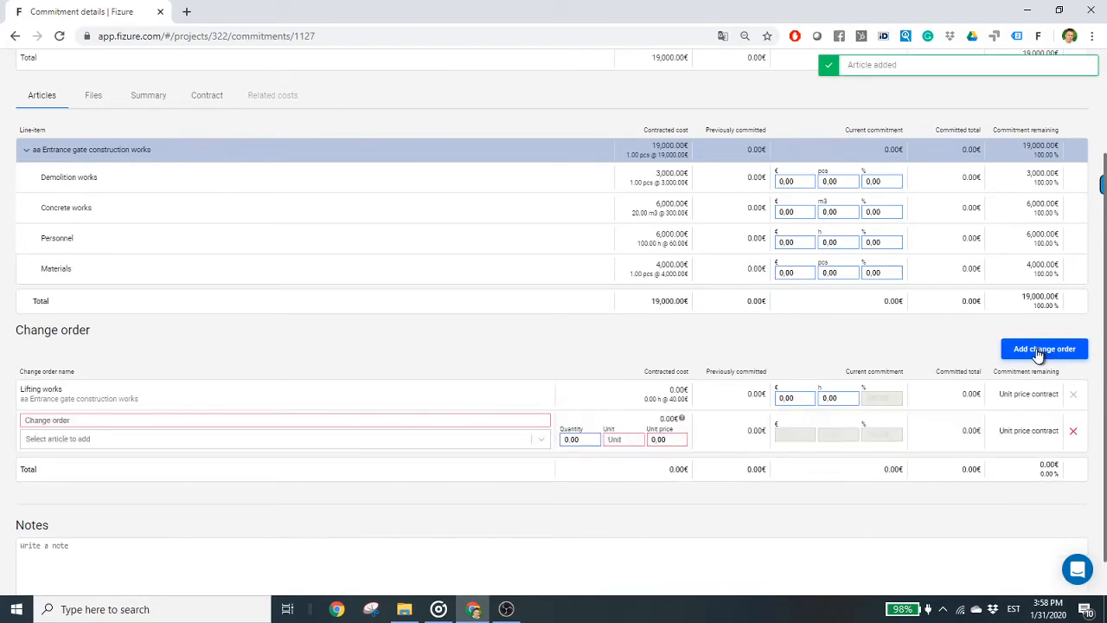
{"action": "left_click", "coordinate": [210, 418]}
{"action": "type", "text": "Wirin"}
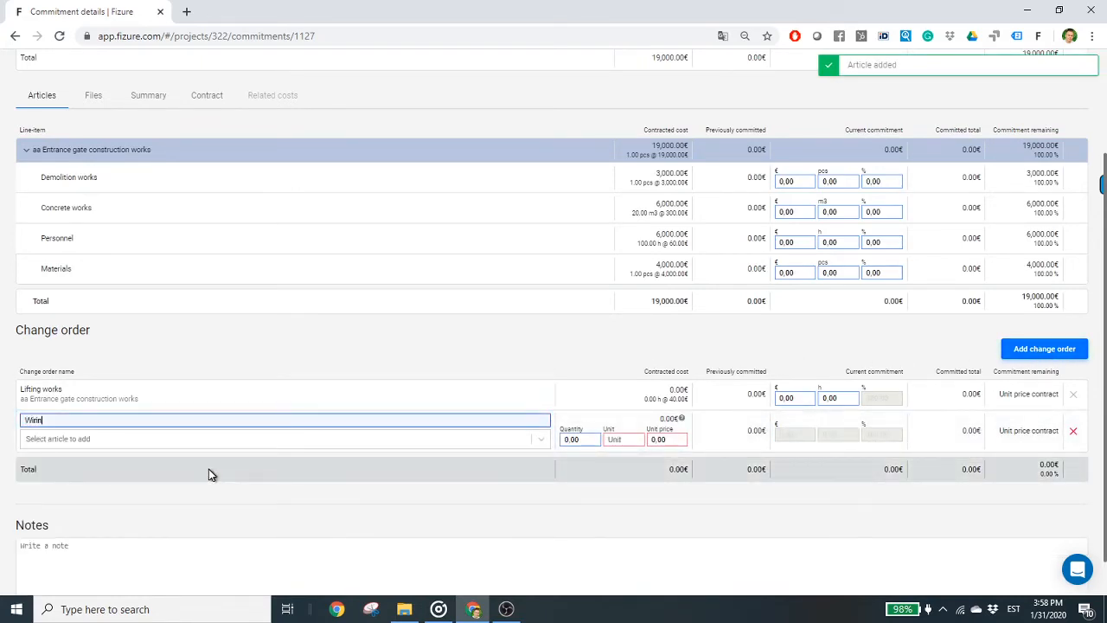
{"action": "type", "text": "g works"}
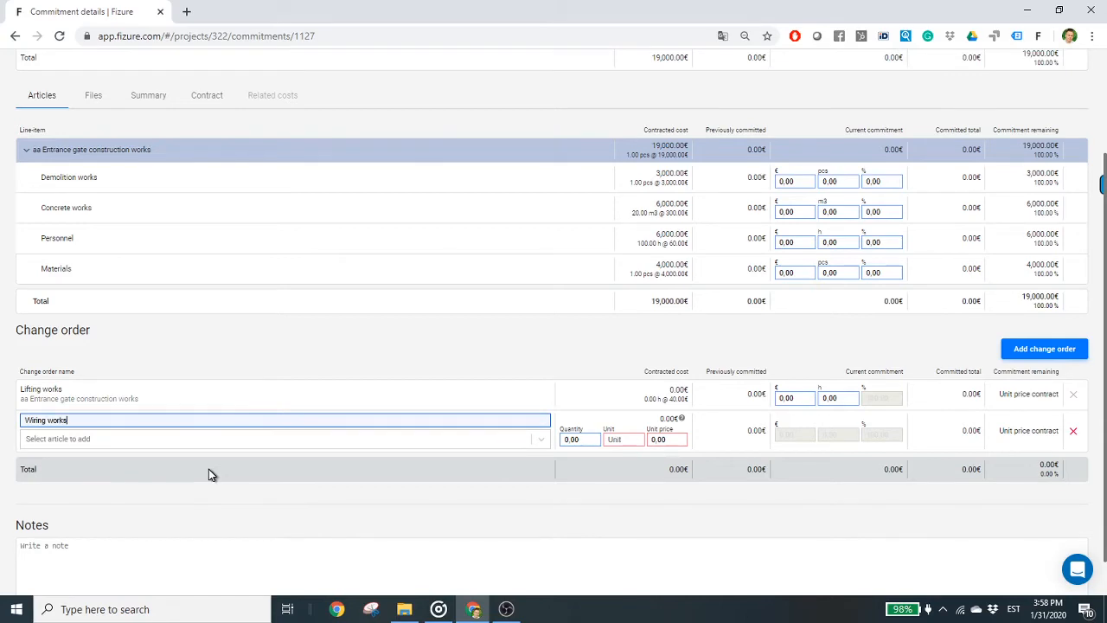
{"action": "left_click", "coordinate": [143, 444]}
{"action": "left_click", "coordinate": [131, 515]}
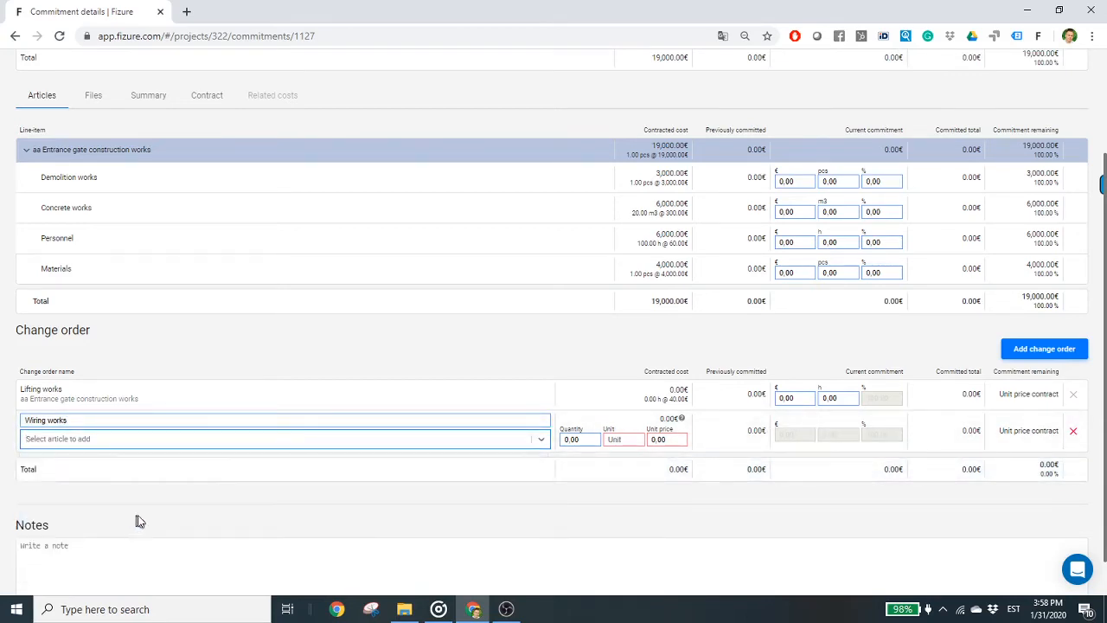
- Set the Wiring works change order to quantity 1, unit pcs and unit price 2000
{"action": "left_click", "coordinate": [584, 439]}
{"action": "type", "text": "1"}
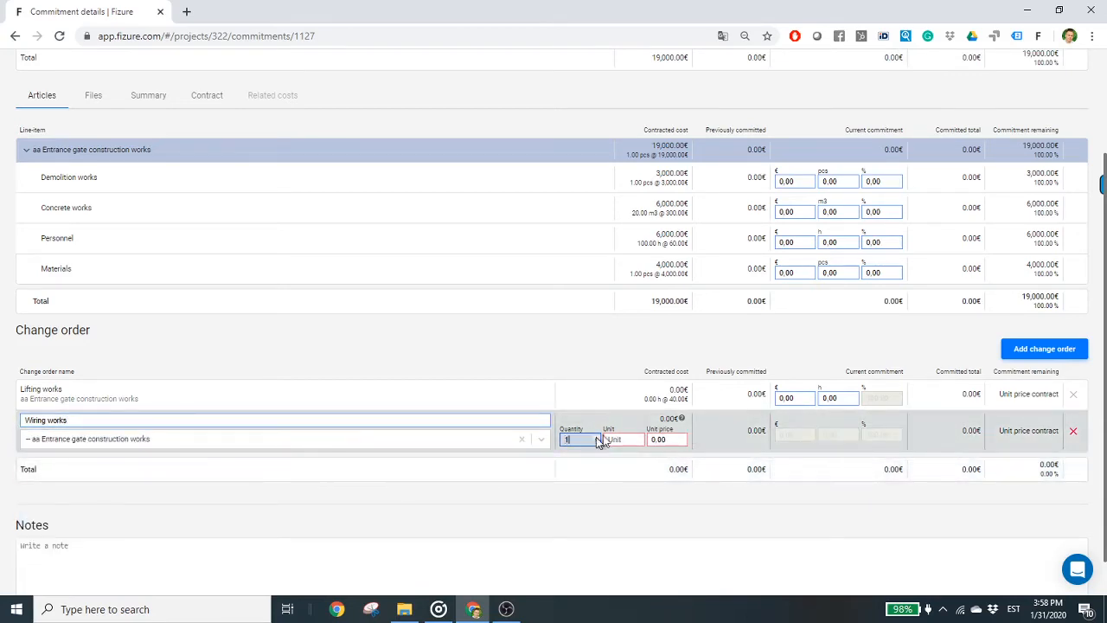
{"action": "left_click", "coordinate": [620, 439]}
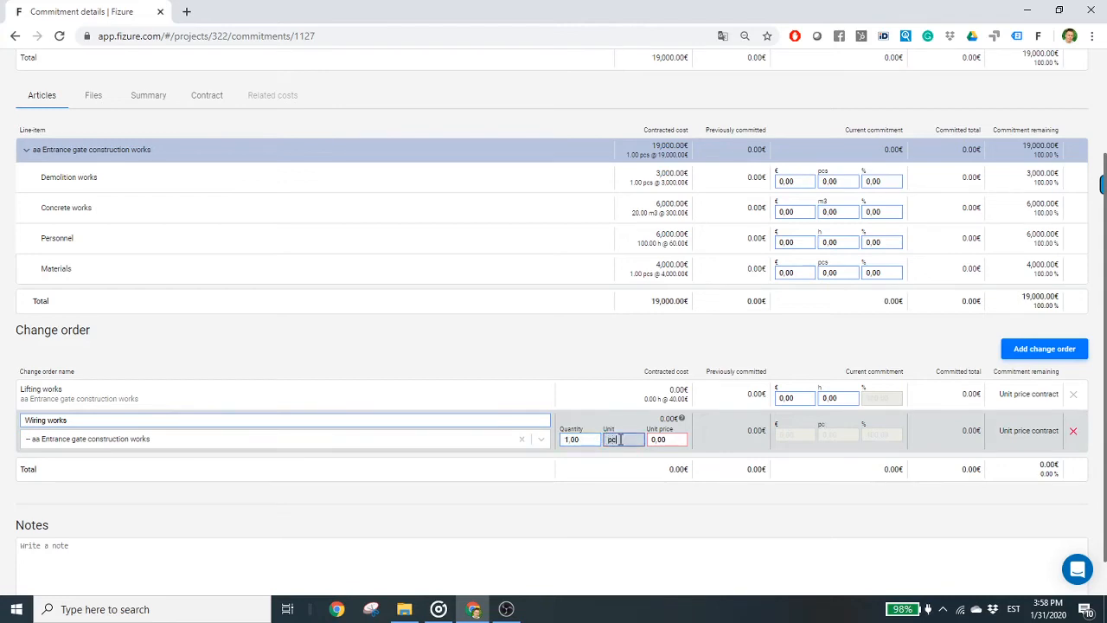
{"action": "left_click", "coordinate": [669, 437]}
{"action": "type", "text": "2000"}
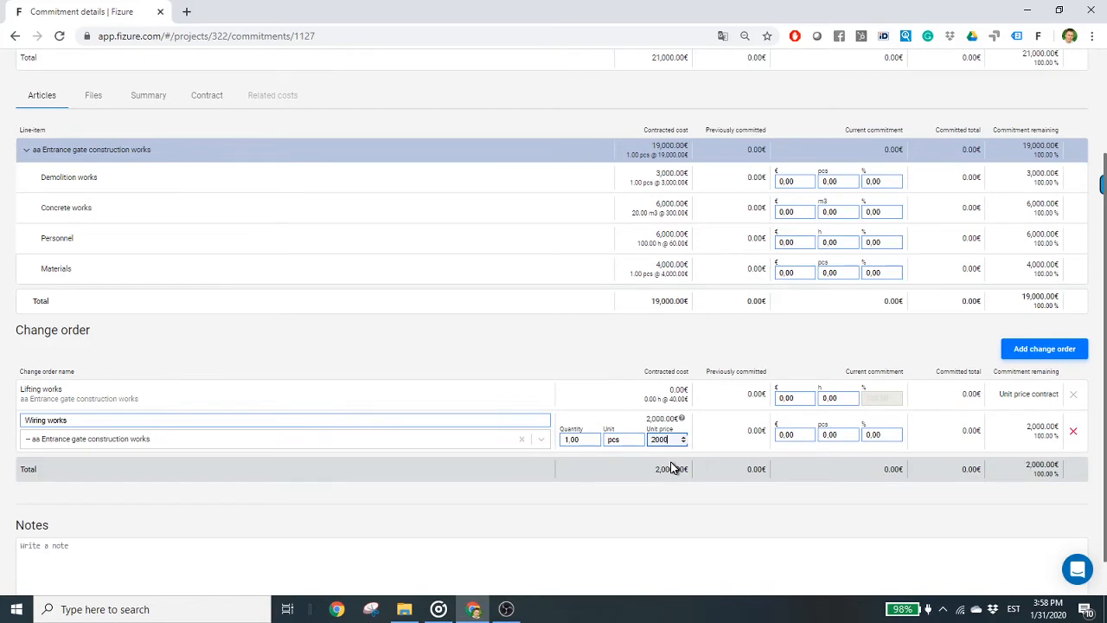
{"action": "left_click", "coordinate": [749, 509]}
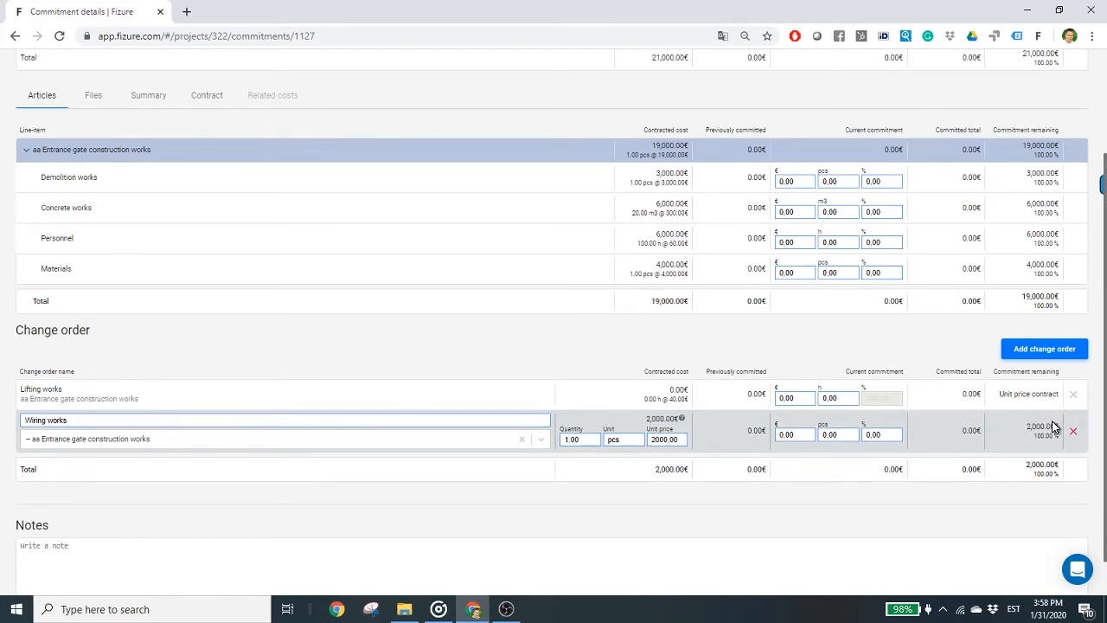
- Open the project file "Construction invoice for demo purposes.png" for mapping and set its document type to Invoice for a contract
{"action": "left_click", "coordinate": [485, 92]}
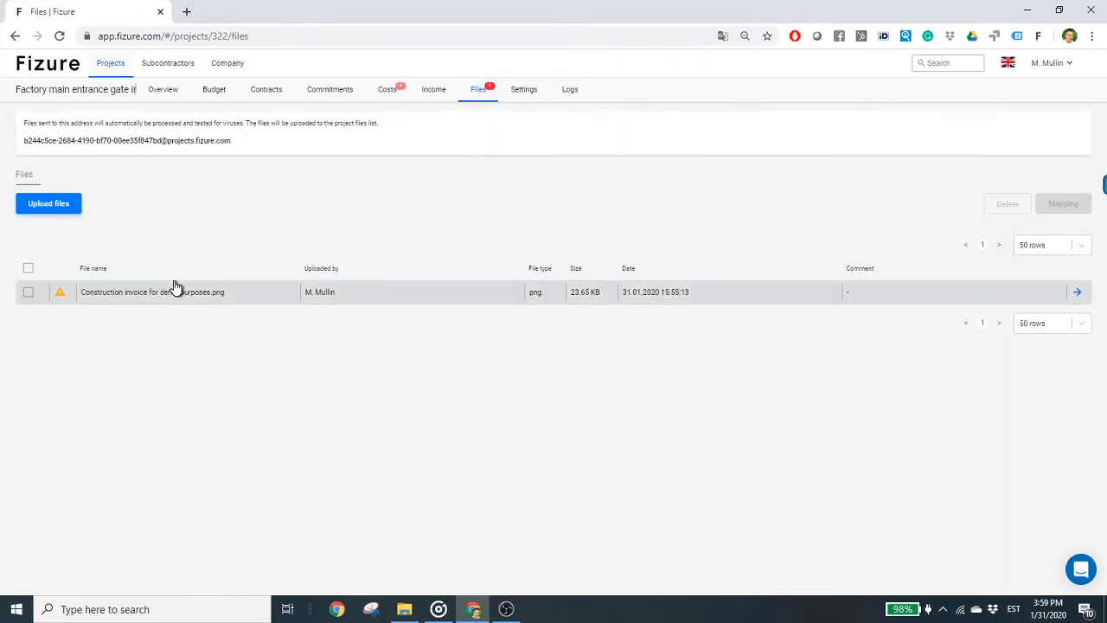
{"action": "left_click", "coordinate": [218, 296]}
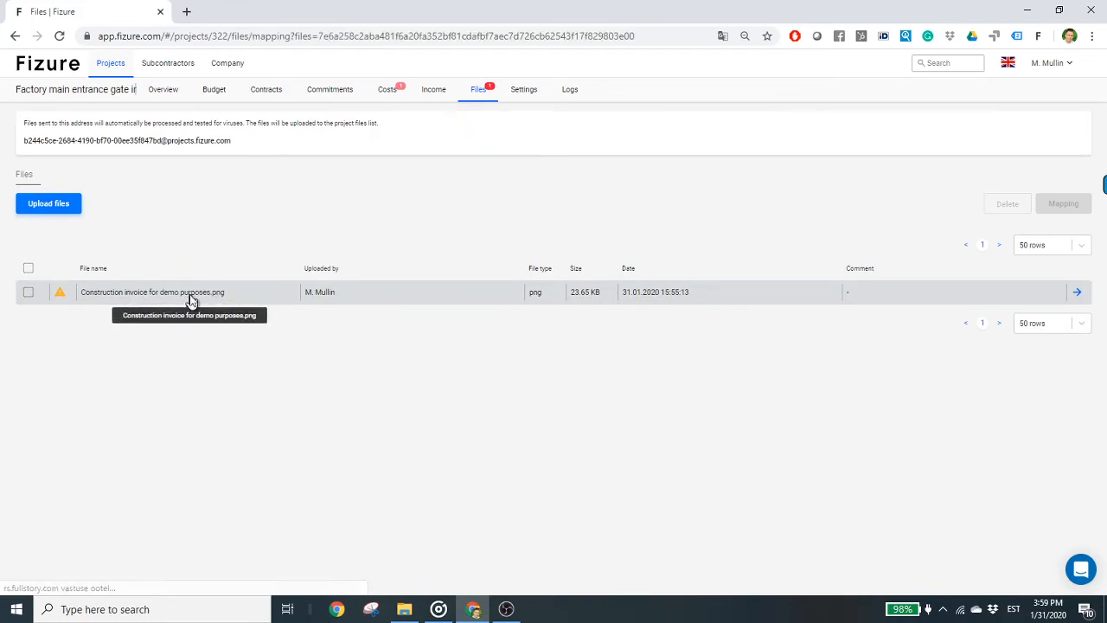
{"action": "left_click", "coordinate": [418, 162]}
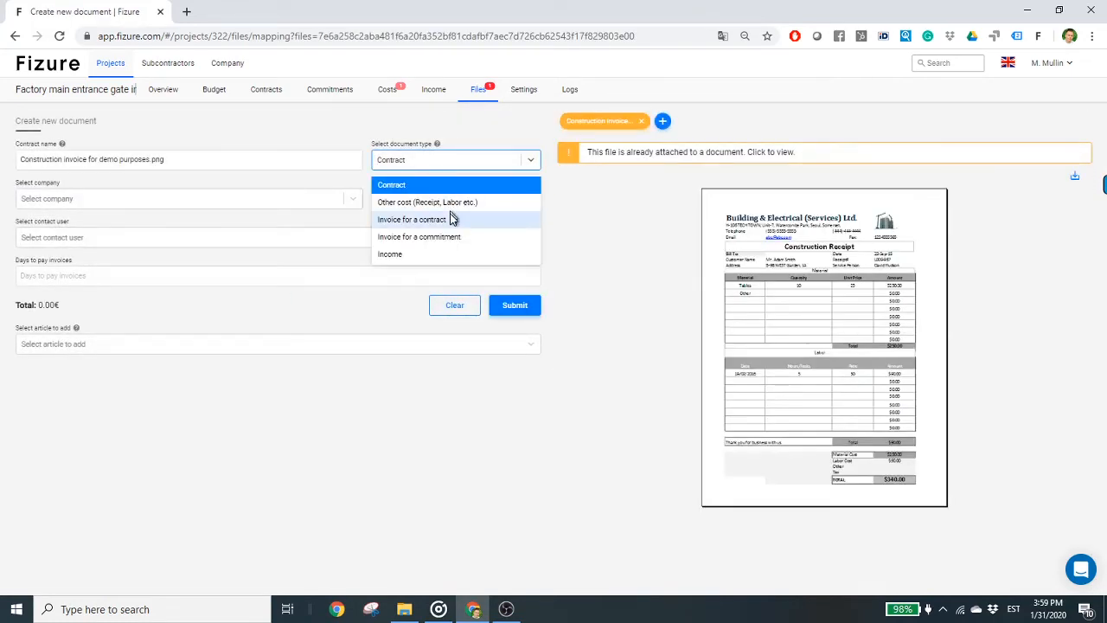
{"action": "left_click", "coordinate": [450, 218]}
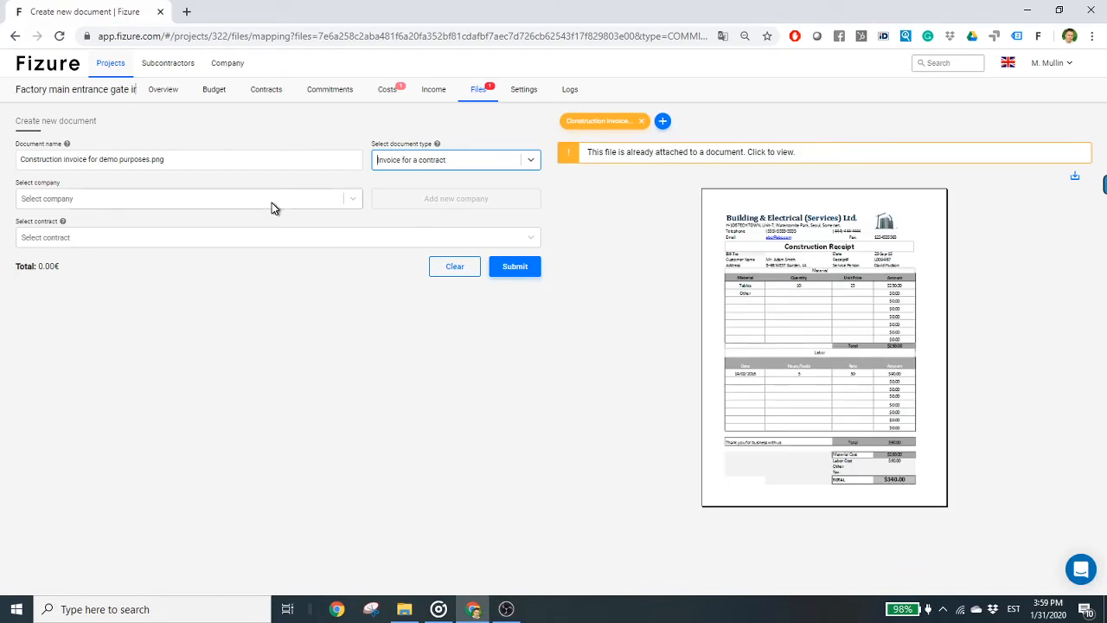
- Assign the invoice to the company "My demo subcontractor Inc" and the contract "Quote from the subcontractor.xlsx"
{"action": "left_click", "coordinate": [271, 201]}
{"action": "left_click", "coordinate": [272, 246]}
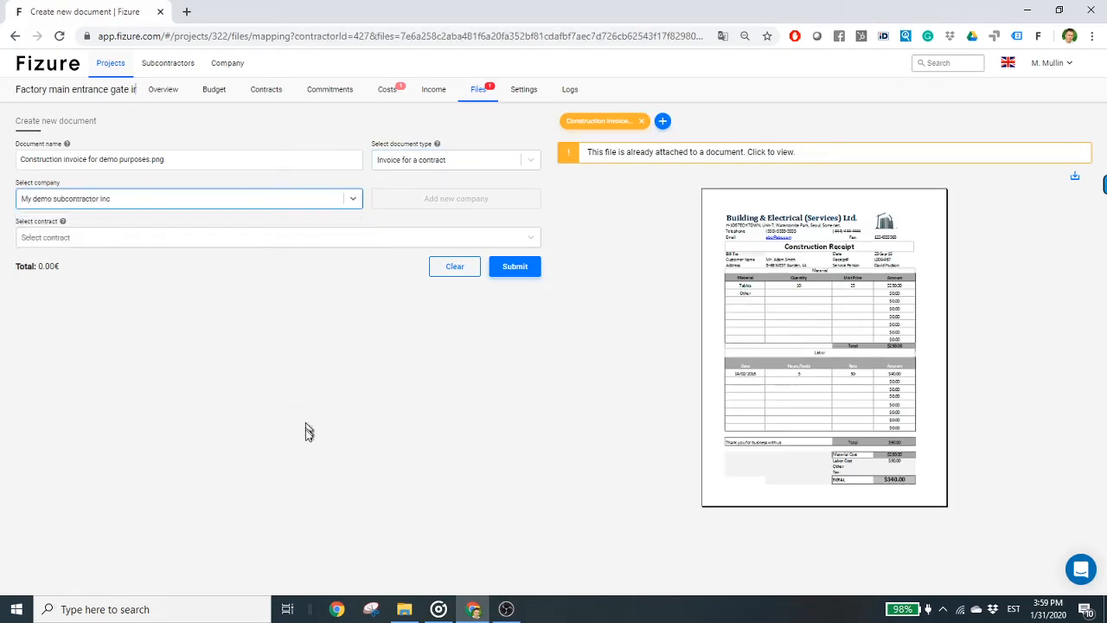
{"action": "left_click", "coordinate": [311, 237]}
{"action": "left_click", "coordinate": [277, 265]}
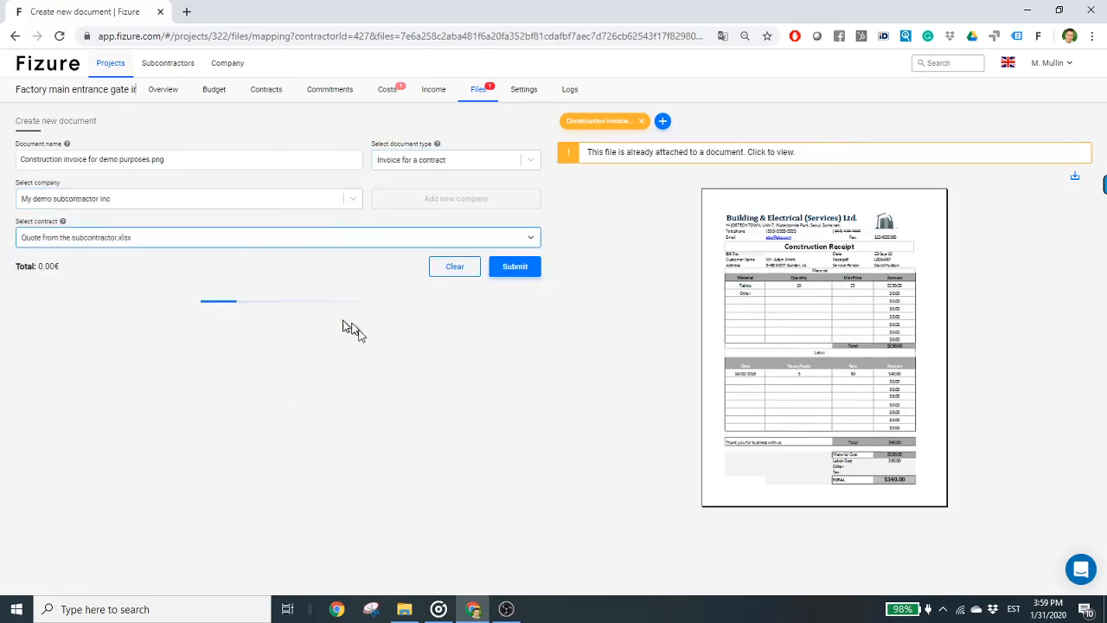
- Enter quantity 1 for the Entrance gate construction works change order priced at 2,000.00€ per pcs and submit the invoice mapping
{"action": "scroll", "coordinate": [269, 481], "scroll_direction": "down", "scroll_amount": 1}
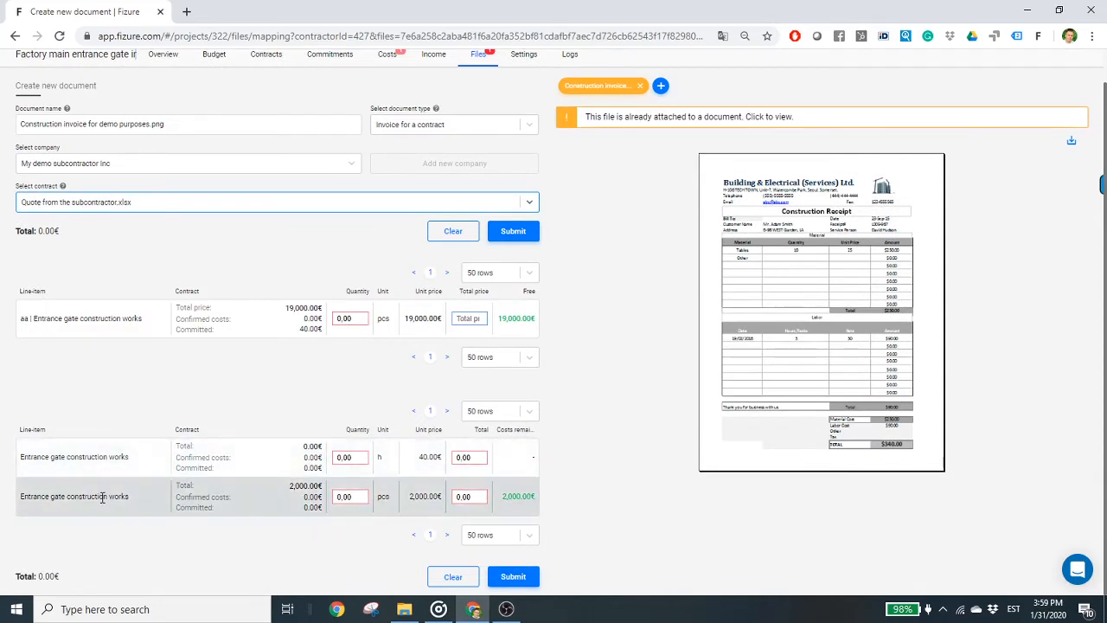
{"action": "left_click", "coordinate": [472, 496]}
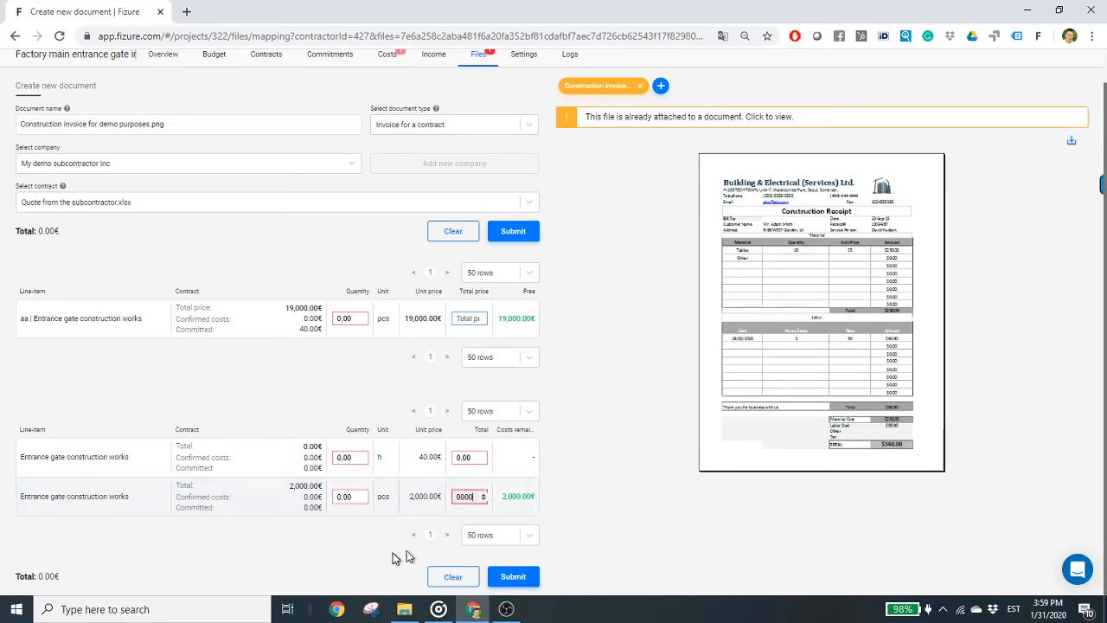
{"action": "left_click", "coordinate": [318, 574]}
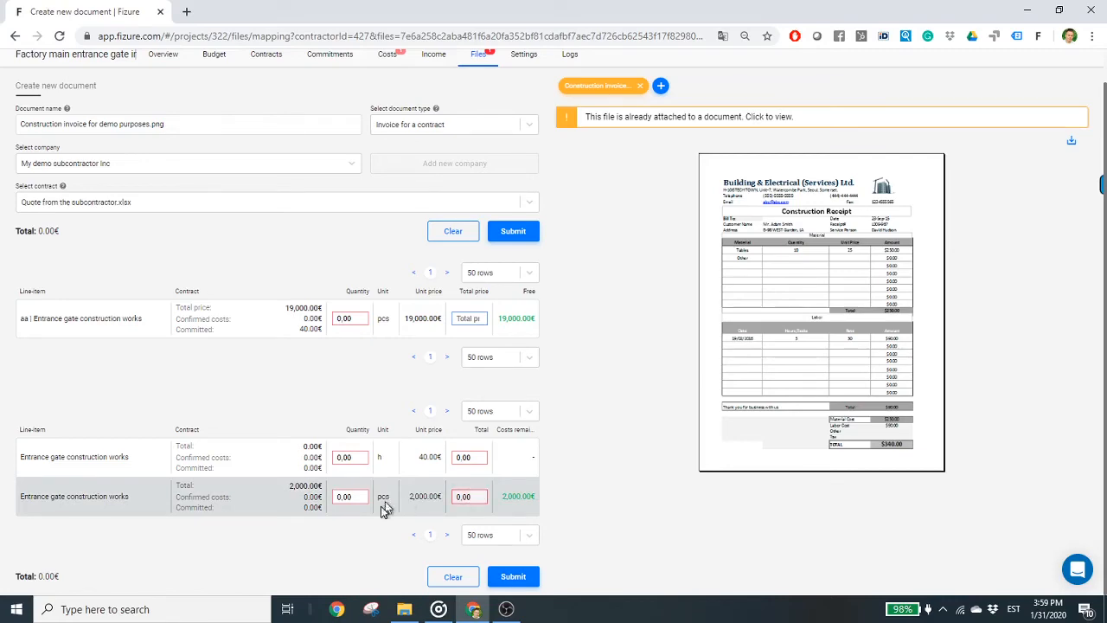
{"action": "left_click", "coordinate": [350, 497]}
{"action": "type", "text": "1"}
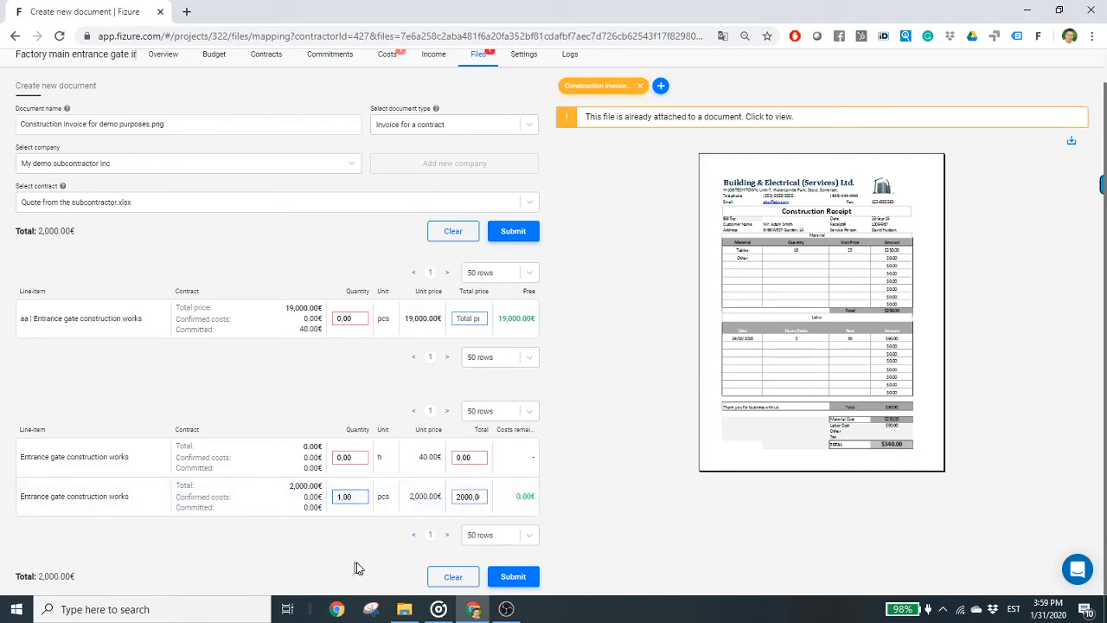
{"action": "left_click", "coordinate": [511, 578]}
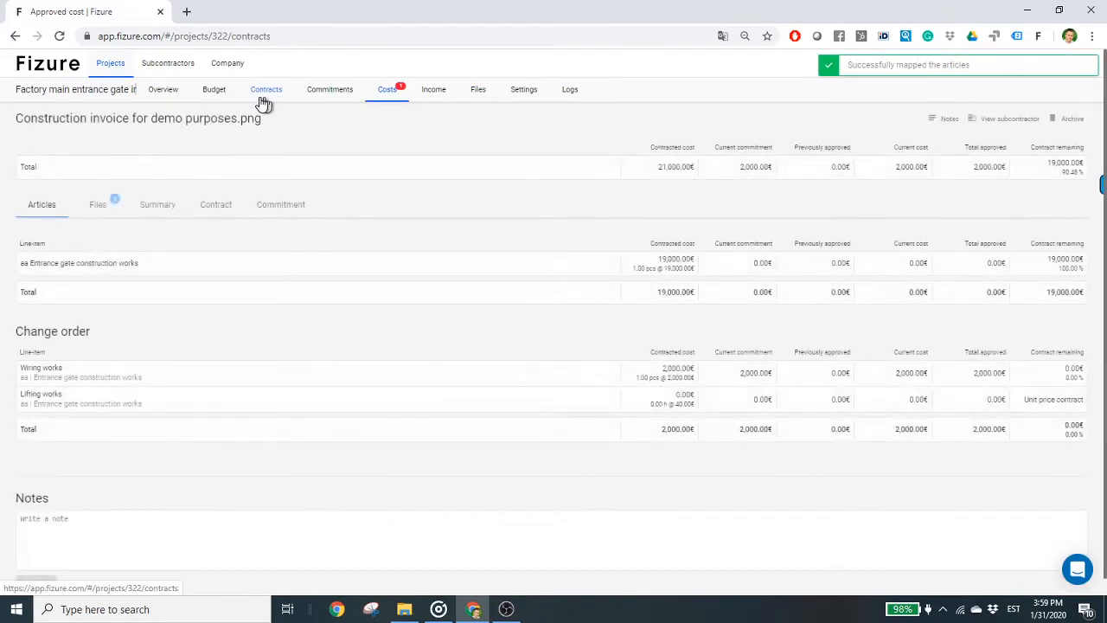
- Open the contract "Quote from the subcontractor.xlsx" and review its articles, change orders and contract totals
{"action": "left_click", "coordinate": [262, 100]}
{"action": "left_click", "coordinate": [121, 204]}
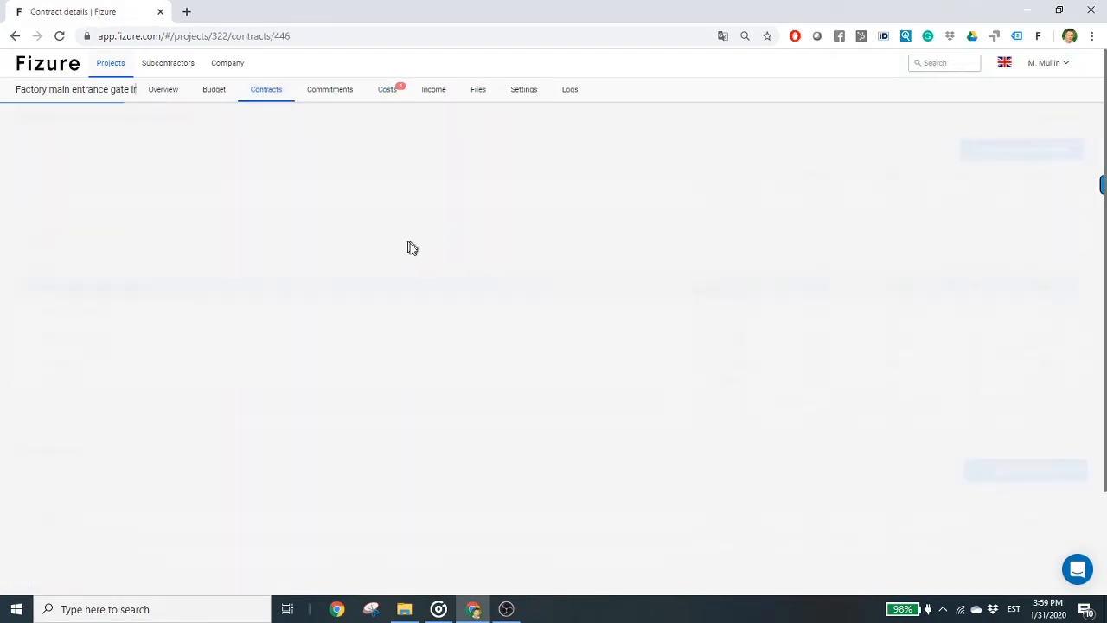
{"action": "scroll", "coordinate": [761, 450], "scroll_direction": "down", "scroll_amount": 2}
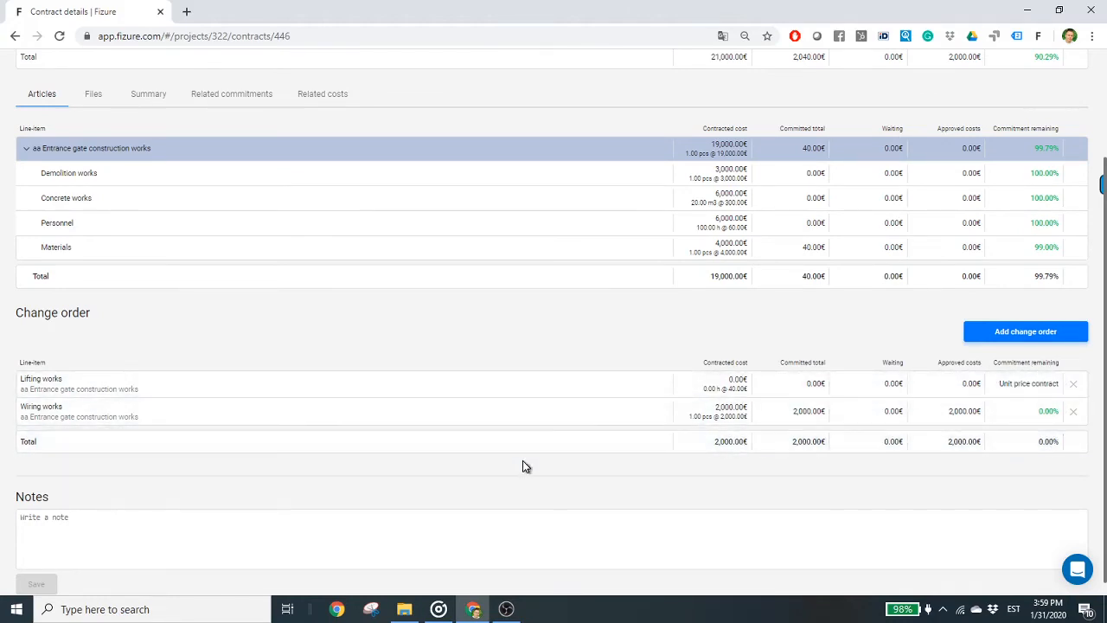
{"action": "scroll", "coordinate": [522, 457], "scroll_direction": "up", "scroll_amount": 1}
{"action": "scroll", "coordinate": [523, 443], "scroll_direction": "up", "scroll_amount": 1}
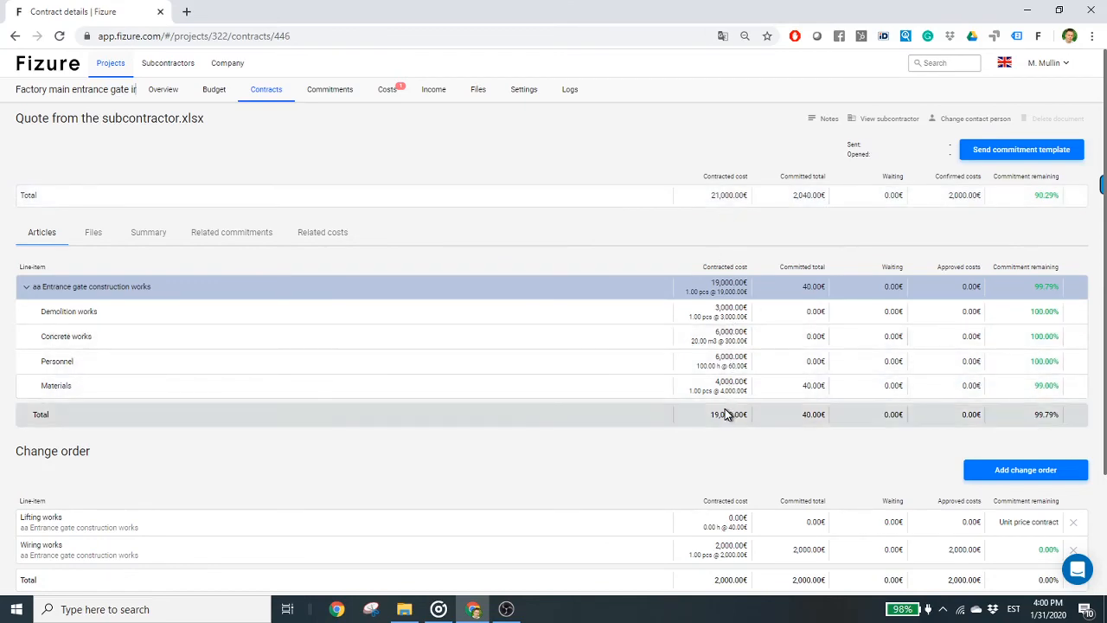
{"action": "scroll", "coordinate": [725, 451], "scroll_direction": "down", "scroll_amount": 1}
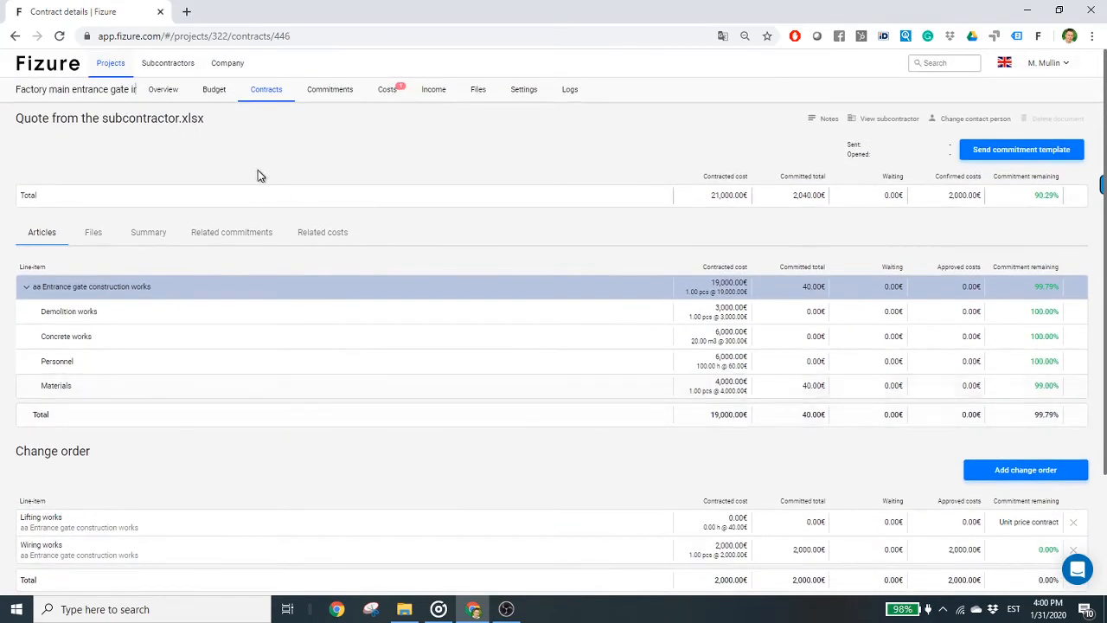
- Expand Construction works in the project budget and check the contract associated amount of "aa Entrance gate construction works"
{"action": "left_click", "coordinate": [213, 92]}
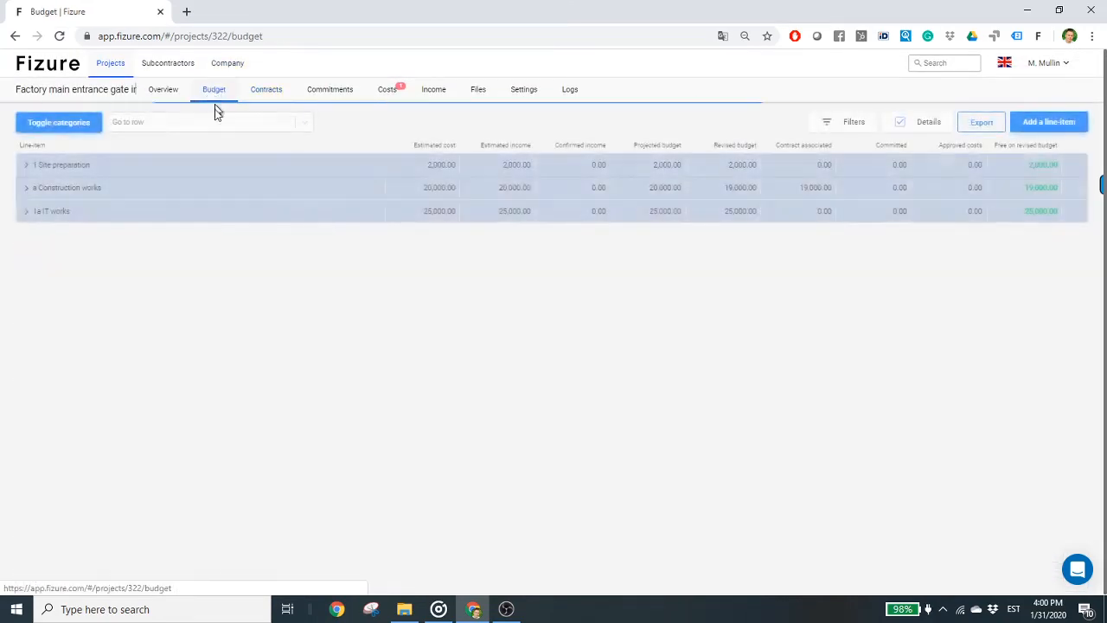
{"action": "left_click", "coordinate": [121, 193]}
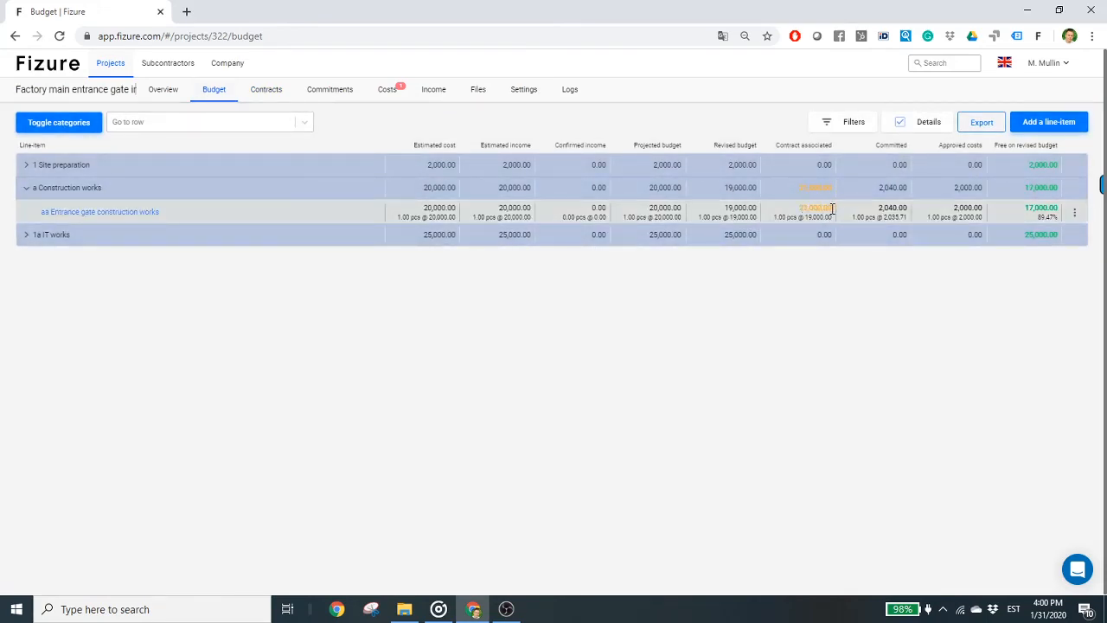
{"action": "left_click_drag", "start_coordinate": [832, 208], "coordinate": [796, 210]}
{"action": "left_click", "coordinate": [811, 295]}
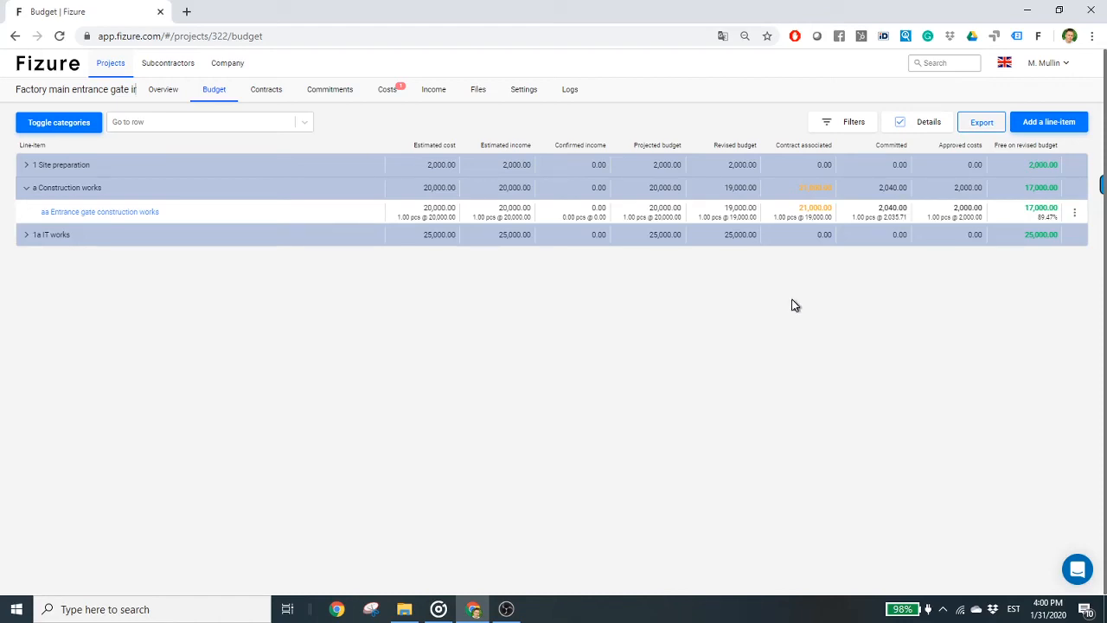
- Set the revised budget unit price of "aa Entrance gate construction works" to 21000 and save it
{"action": "left_click", "coordinate": [699, 214]}
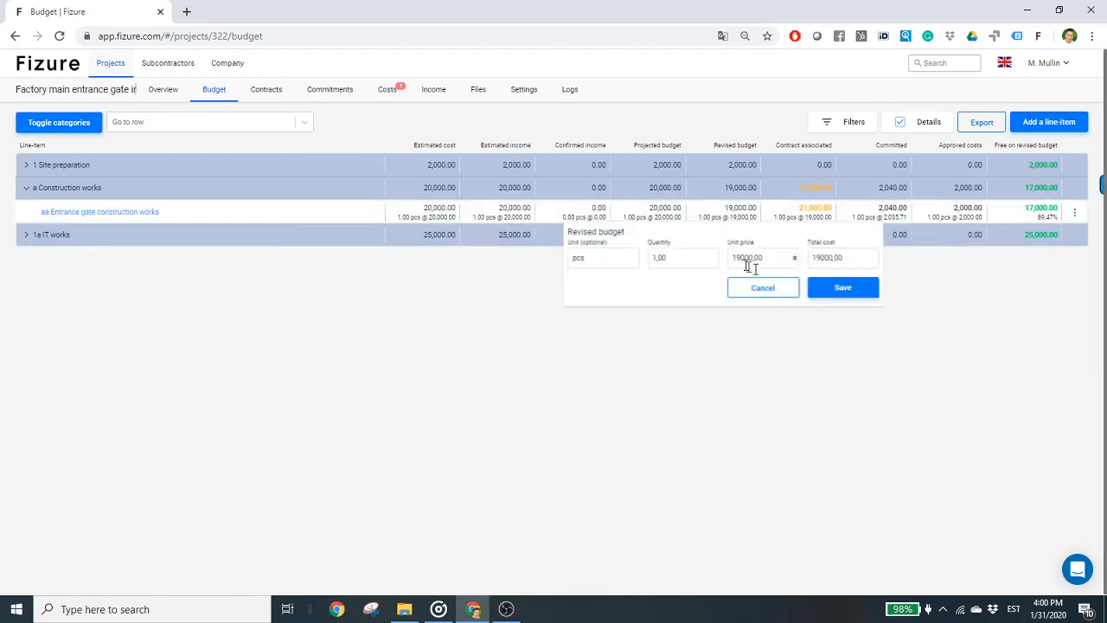
{"action": "left_click_drag", "start_coordinate": [778, 260], "coordinate": [715, 255]}
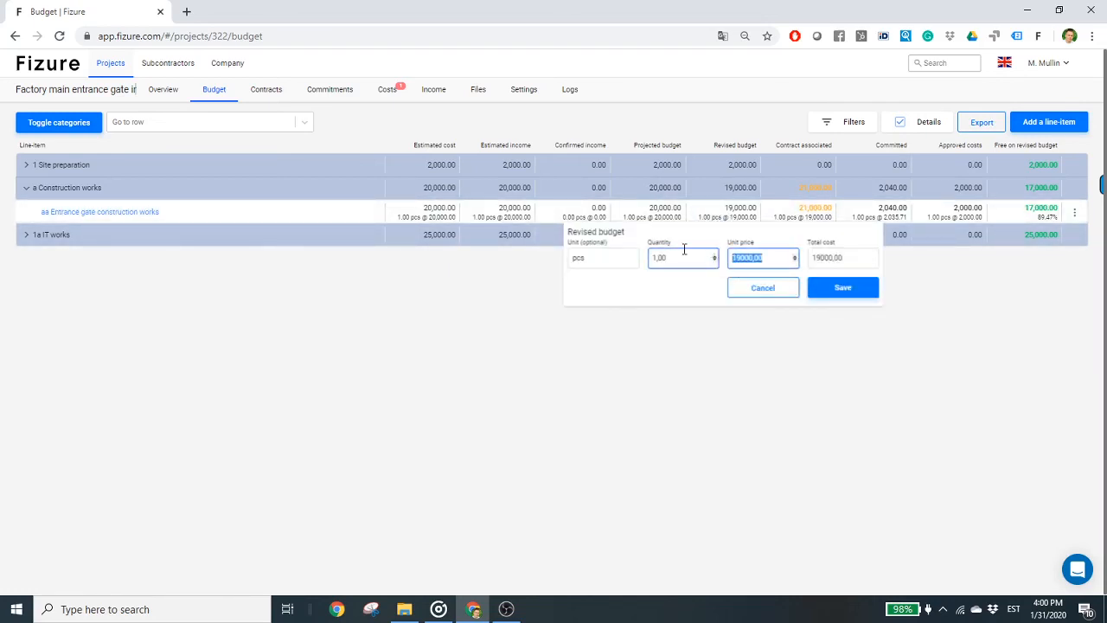
{"action": "type", "text": "21000"}
{"action": "left_click", "coordinate": [868, 289]}
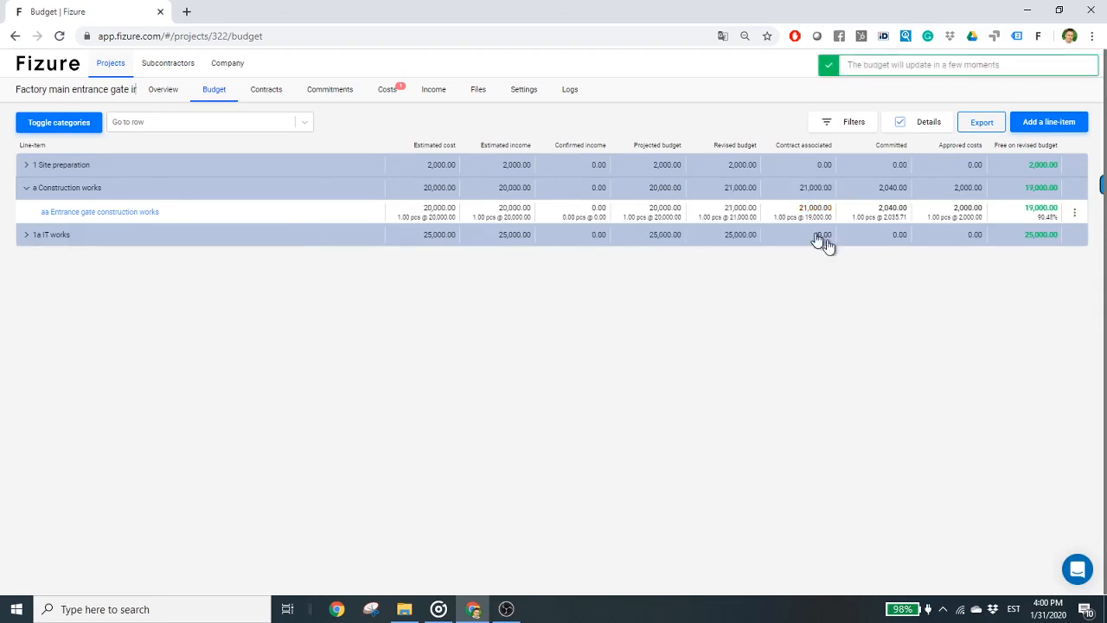
- Check the revised budget and profit forecast in the project overview and return to the project's contract list
{"action": "left_click", "coordinate": [165, 103]}
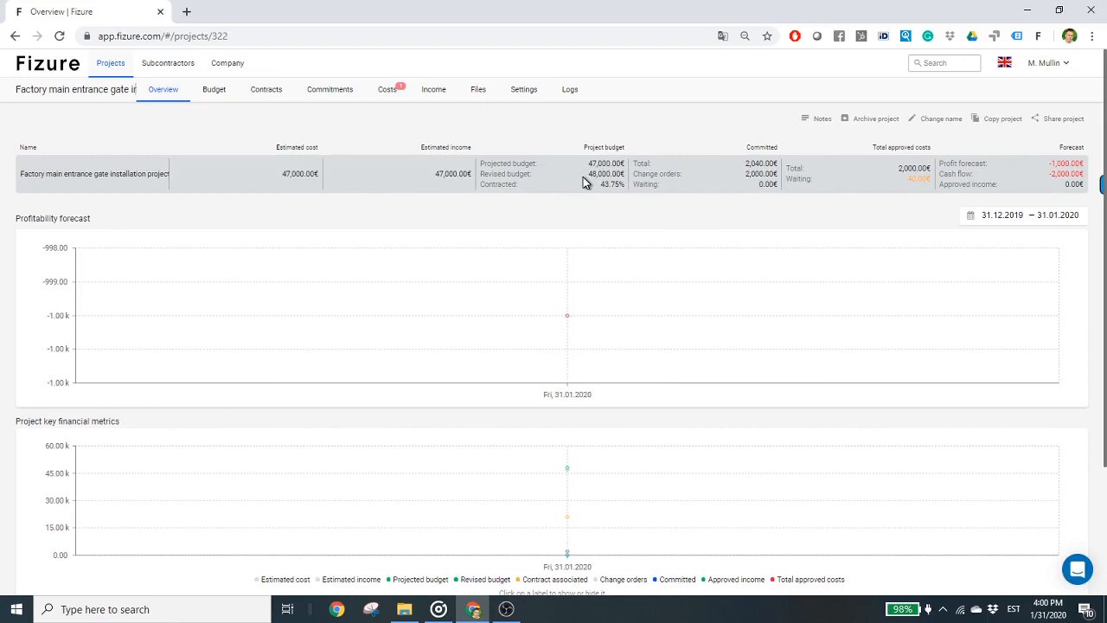
{"action": "left_click_drag", "start_coordinate": [587, 175], "coordinate": [611, 174]}
{"action": "left_click_drag", "start_coordinate": [1049, 163], "coordinate": [1081, 164]}
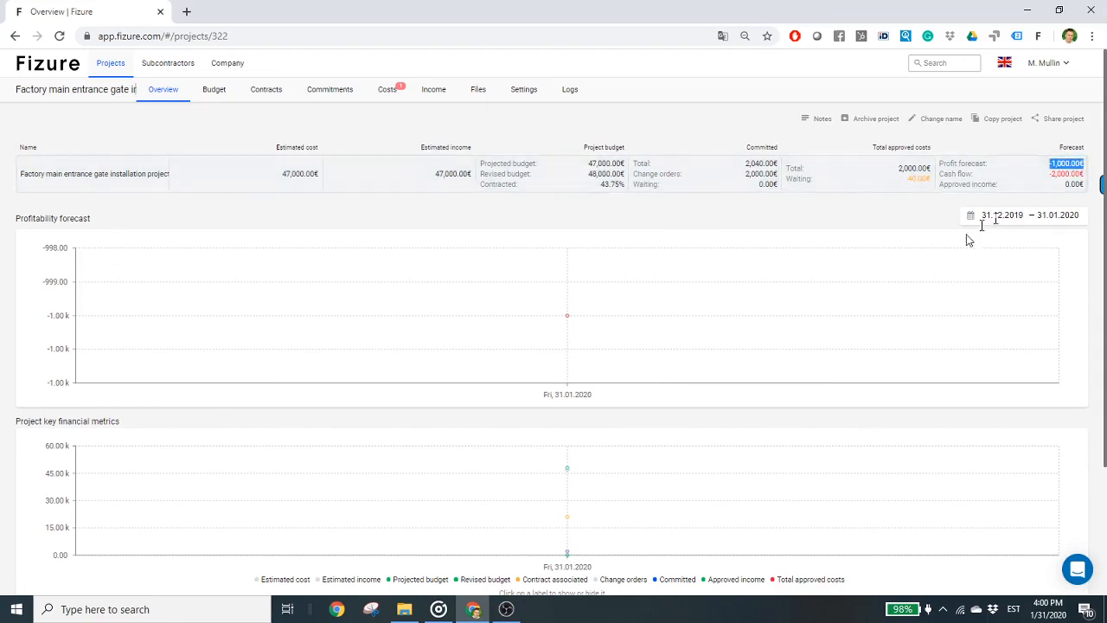
{"action": "left_click", "coordinate": [758, 215]}
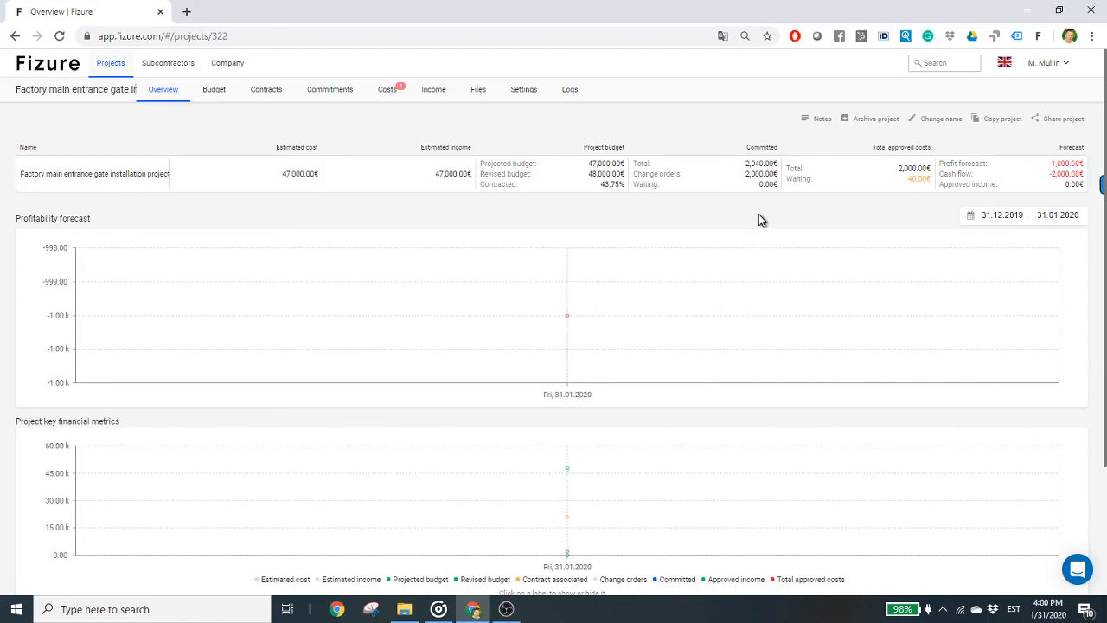
{"action": "left_click", "coordinate": [269, 87]}
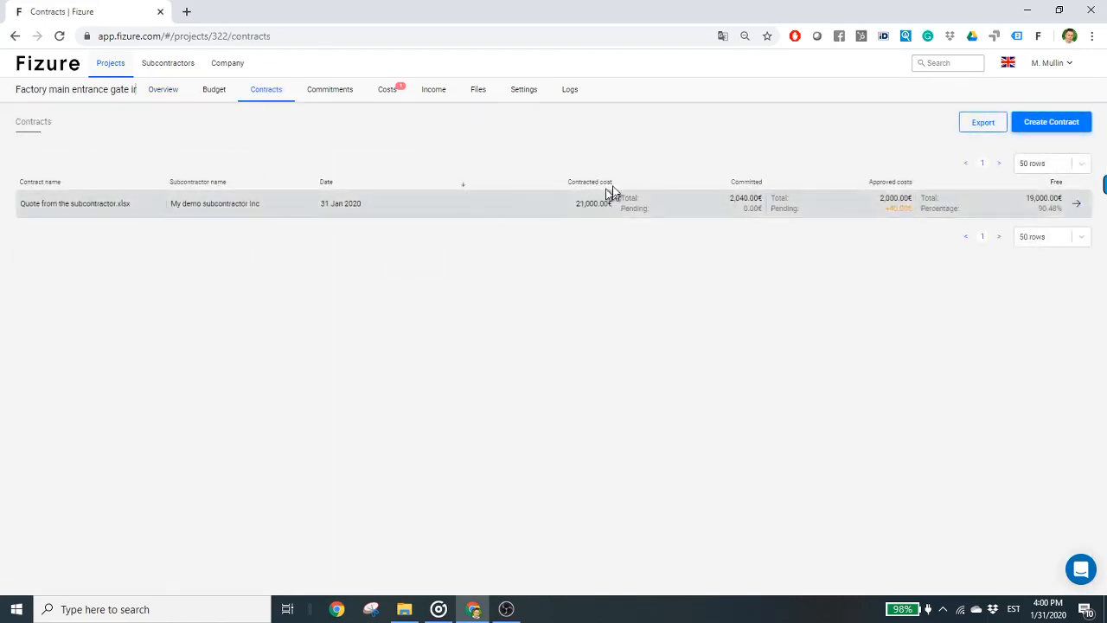